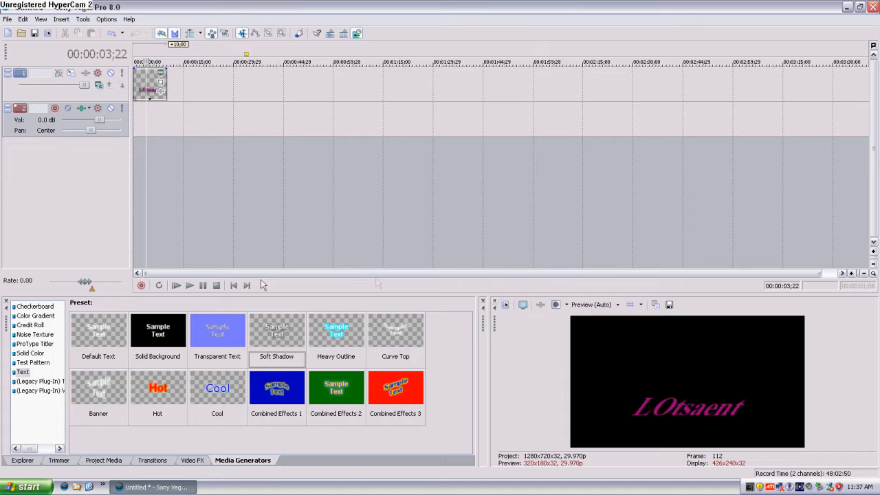
Play back the opening seconds of the title event to check its text animation.
left_click(152, 191)
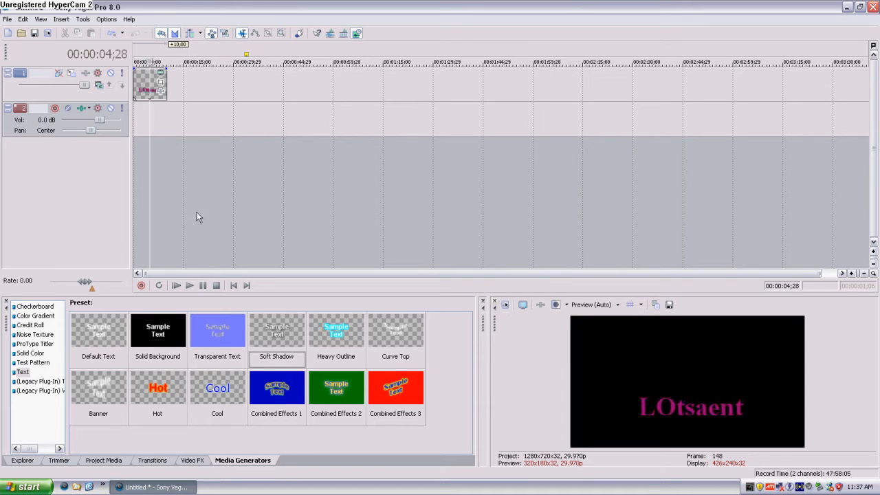
scroll(191, 214, "up", 10)
left_click(178, 286)
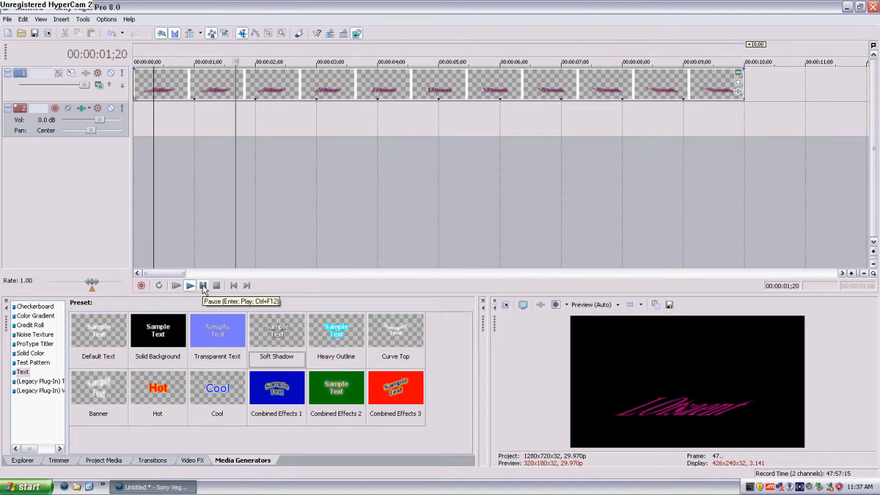
left_click(203, 285)
left_click(240, 93)
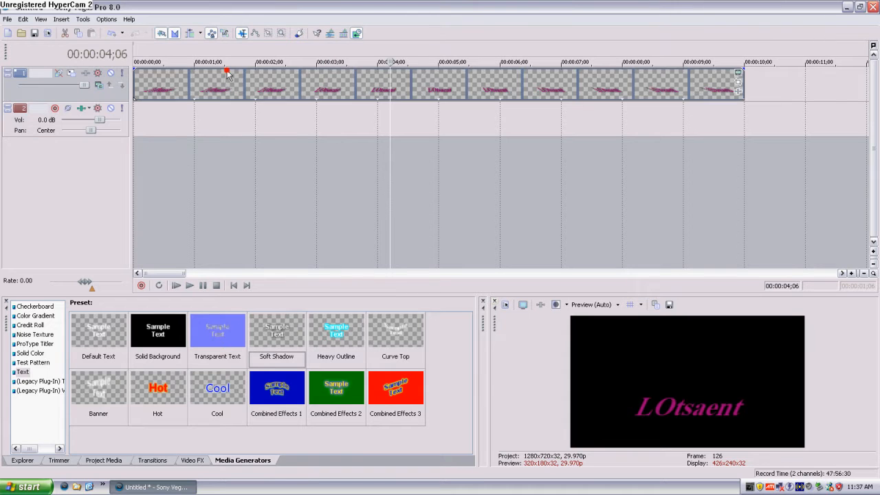
Add CLIP0010 from the HD folder to the start of the timeline.
left_click(21, 460)
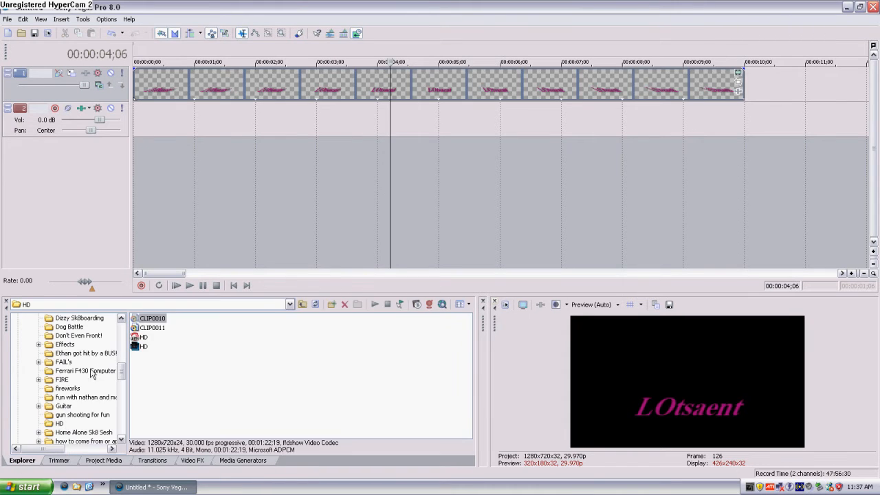
left_click_drag(157, 320, 135, 131)
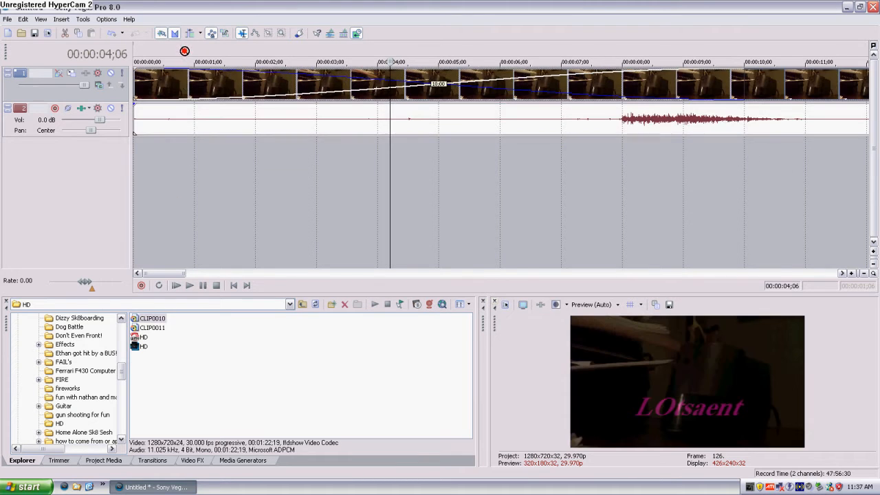
right_click(173, 82)
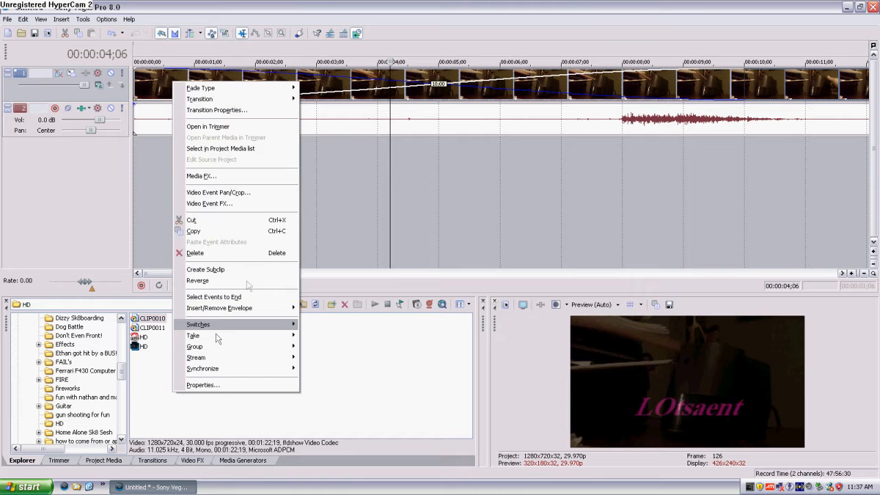
left_click(140, 237)
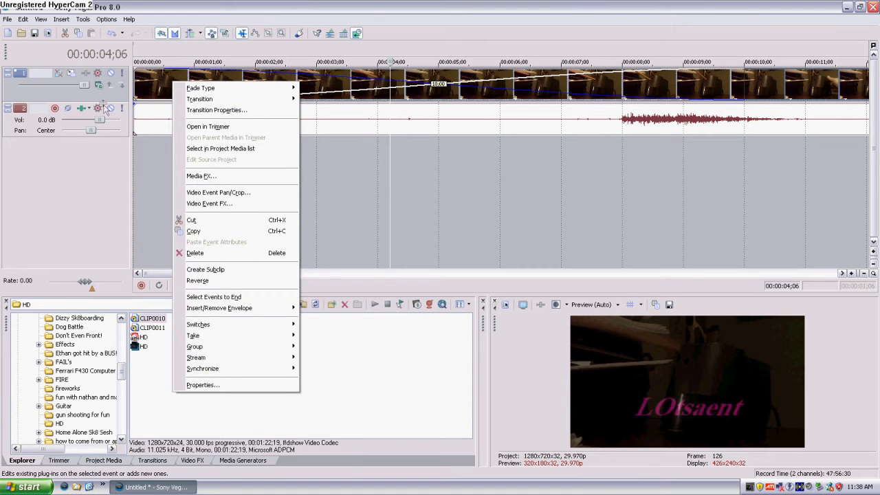
Insert a new video track and move the title event onto it, above the CLIP0010 footage.
right_click(108, 96)
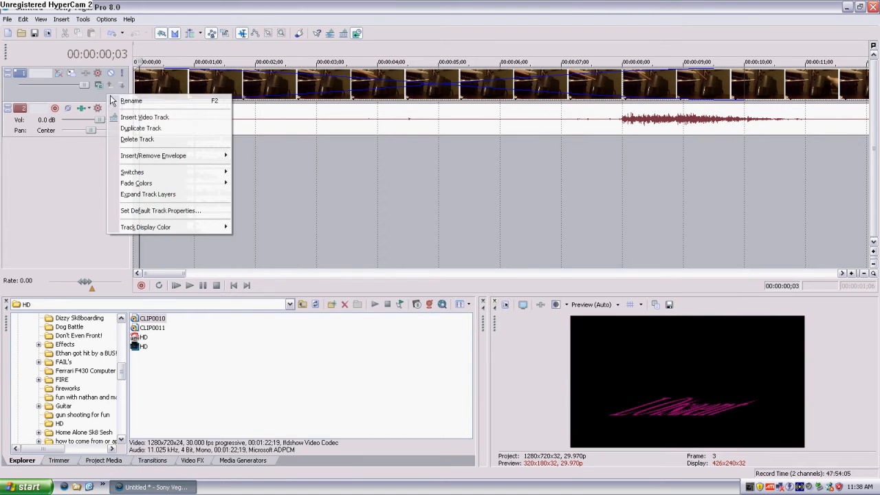
left_click(146, 126)
left_click_drag(293, 92, 294, 125)
left_click_drag(295, 125, 285, 83)
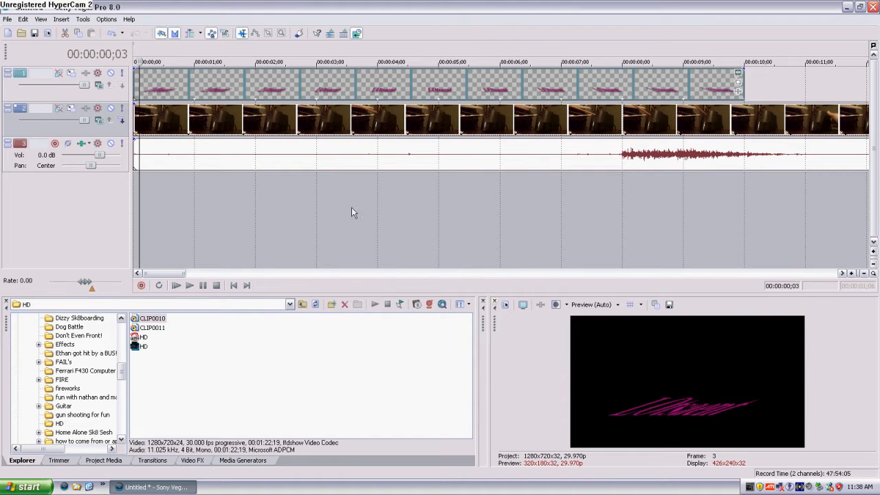
Check how the title overlays the footage at several points, including 00:00:04;22 and 00:00:07;00.
left_click(421, 217)
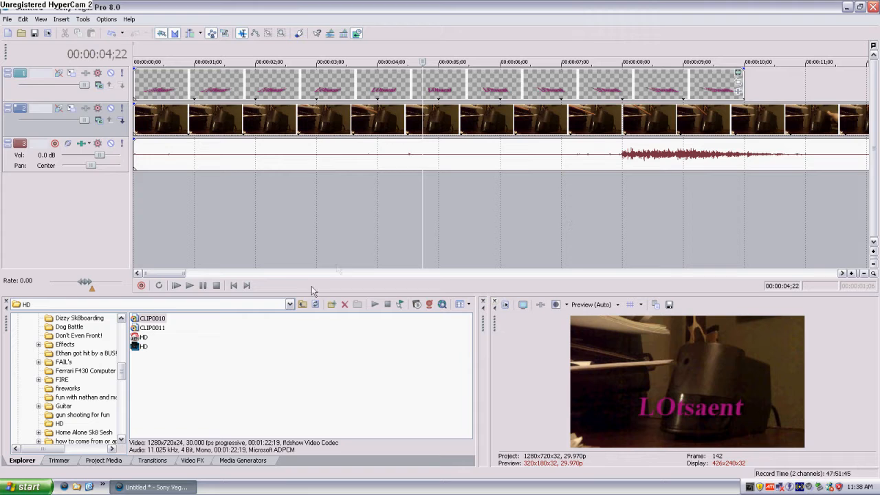
left_click(297, 190)
left_click(561, 235)
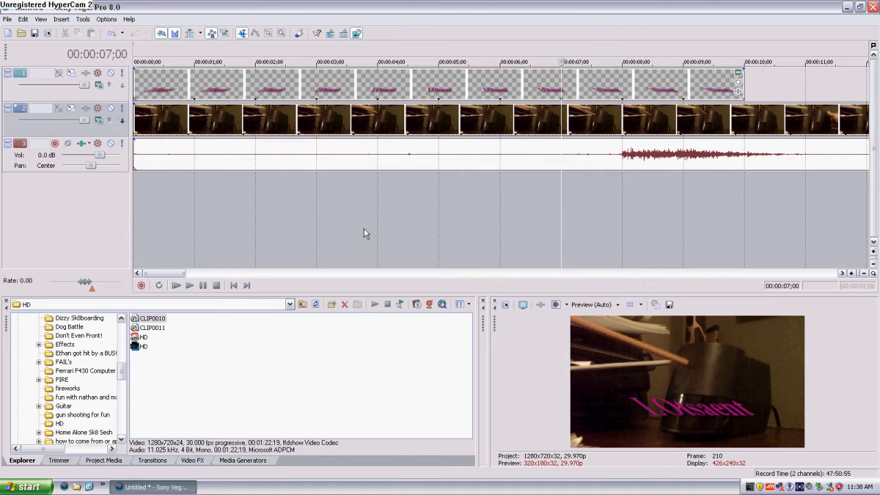
left_click(389, 239)
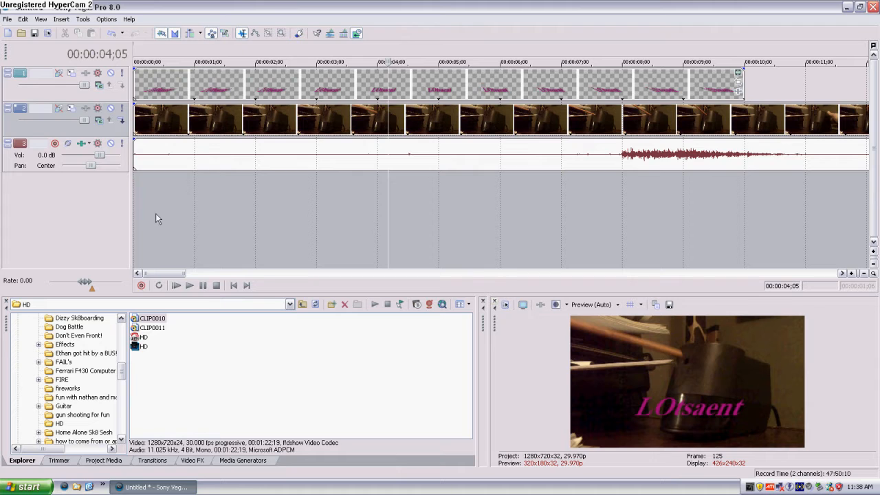
Add the song Come on 60 from the "no copy right music" folder in My Music to a new audio track.
scroll(81, 404, "up", 5)
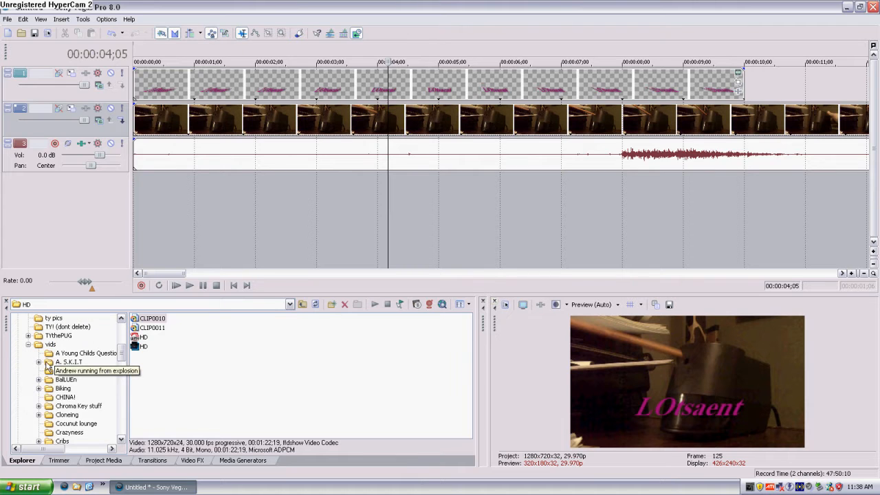
scroll(40, 357, "up", 5)
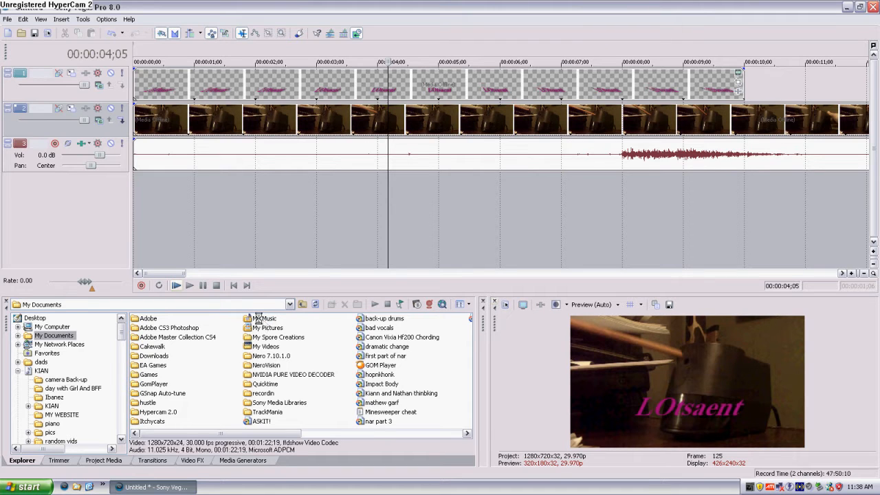
left_click(254, 319)
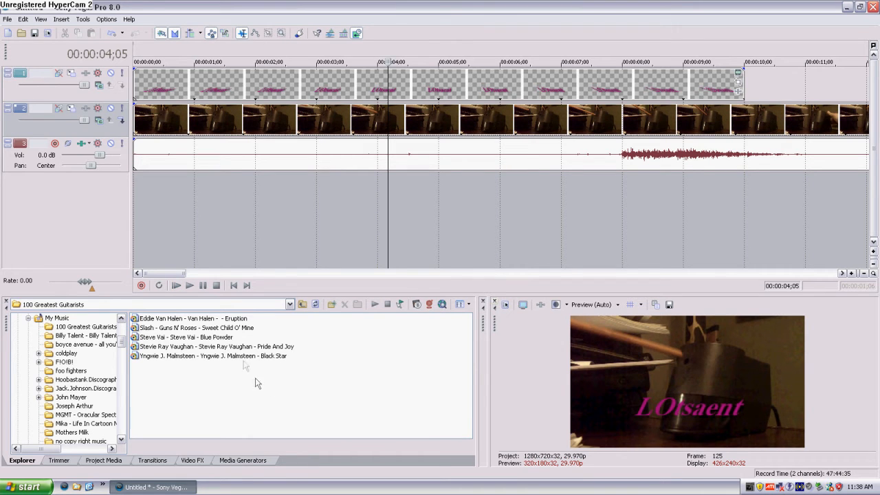
left_click(304, 304)
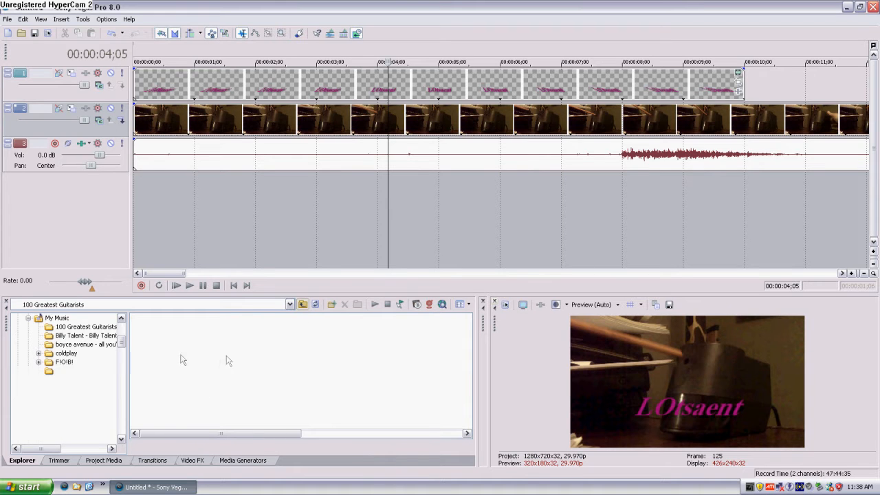
left_click(350, 329)
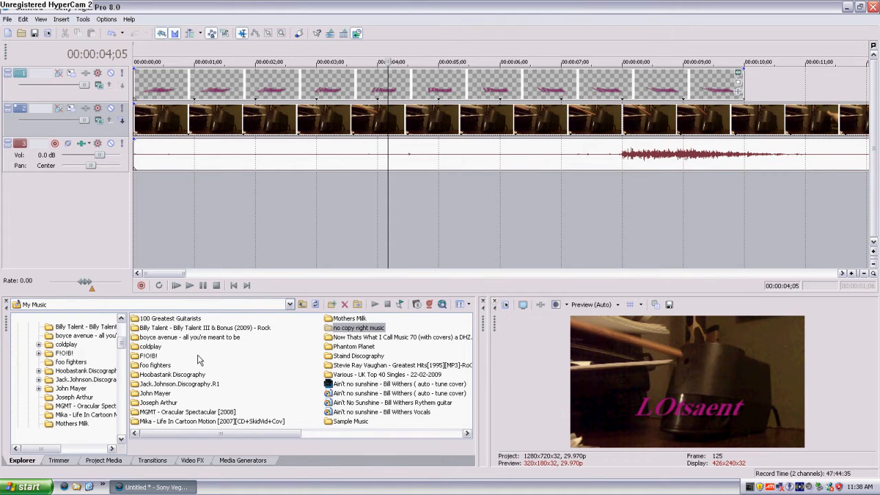
left_click_drag(157, 345, 193, 243)
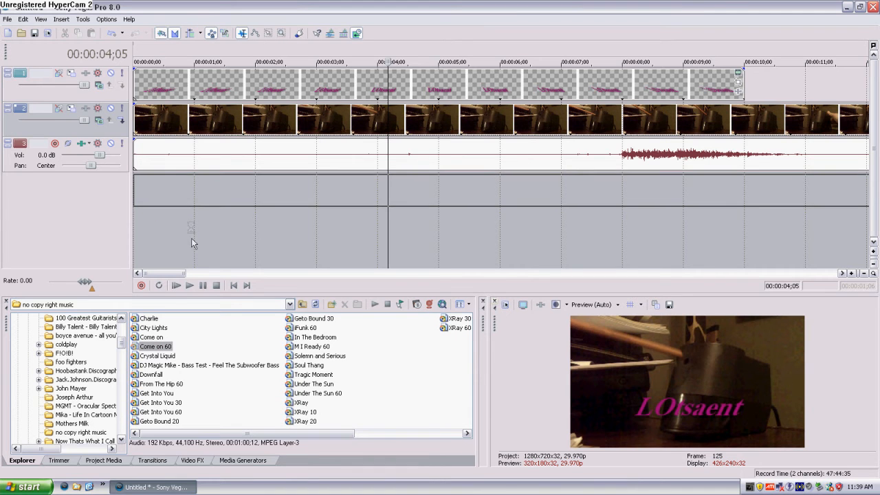
Preview the mix, lower the music track's volume to -9.1 dB and raise the footage audio track to 12.0 dB.
left_click(173, 287)
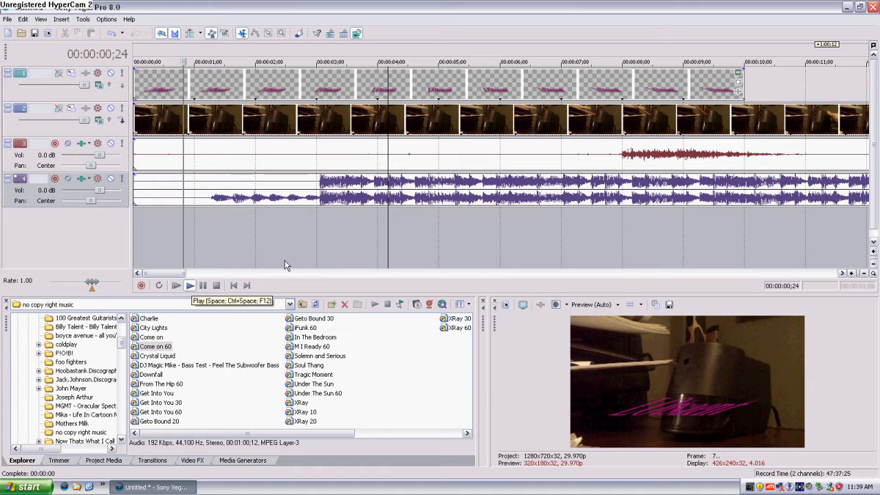
left_click(202, 286)
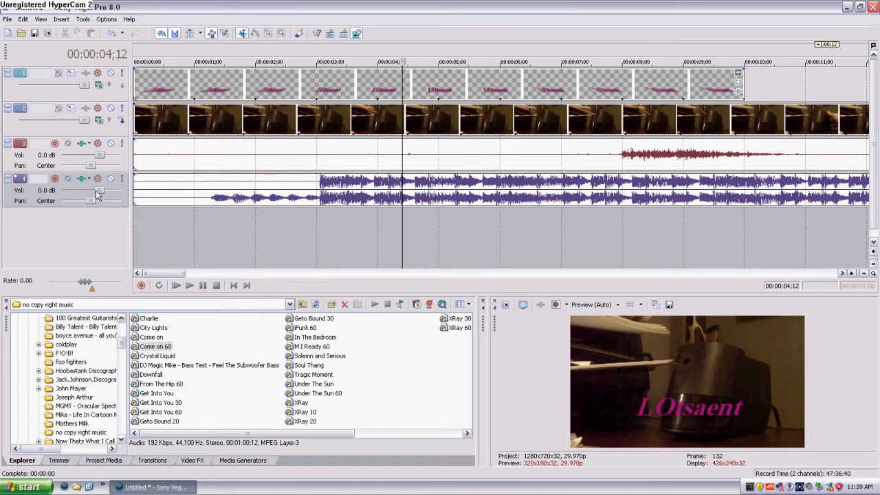
left_click_drag(98, 193, 78, 194)
left_click_drag(98, 155, 142, 161)
Play back the timeline from 00:00:02;14 to listen to the adjusted volume balance.
left_click(285, 255)
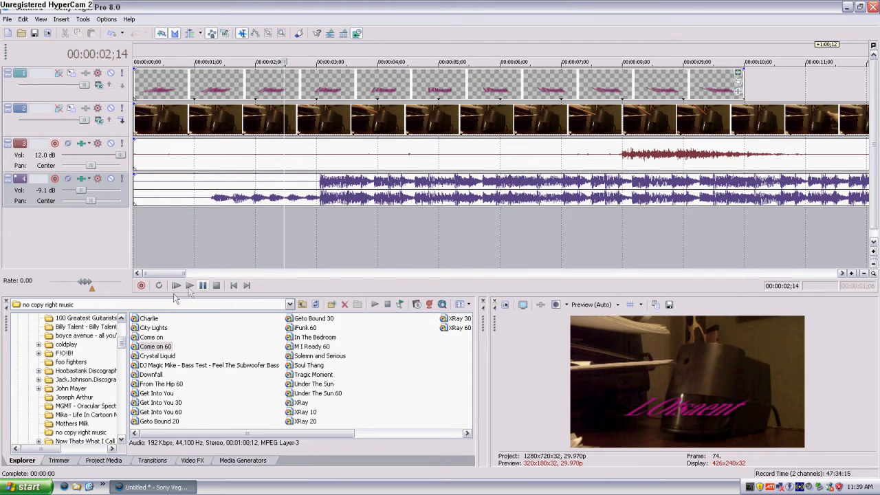
left_click(198, 286)
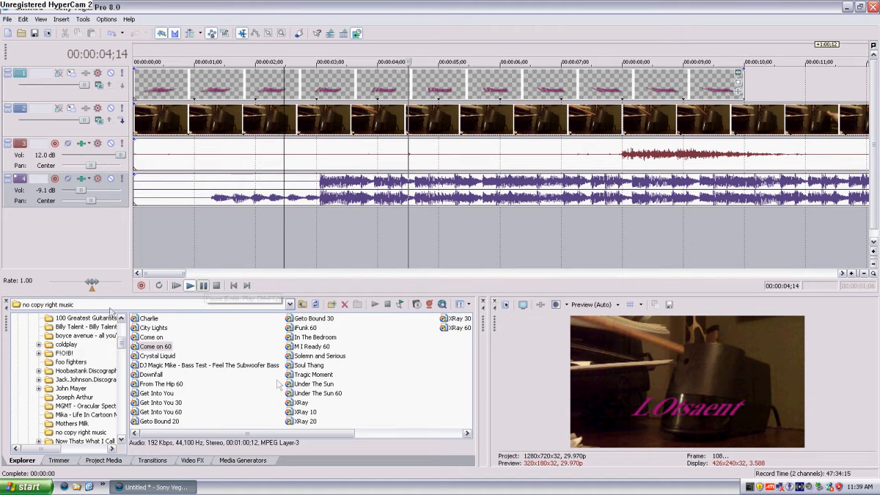
key("space")
left_click(287, 247)
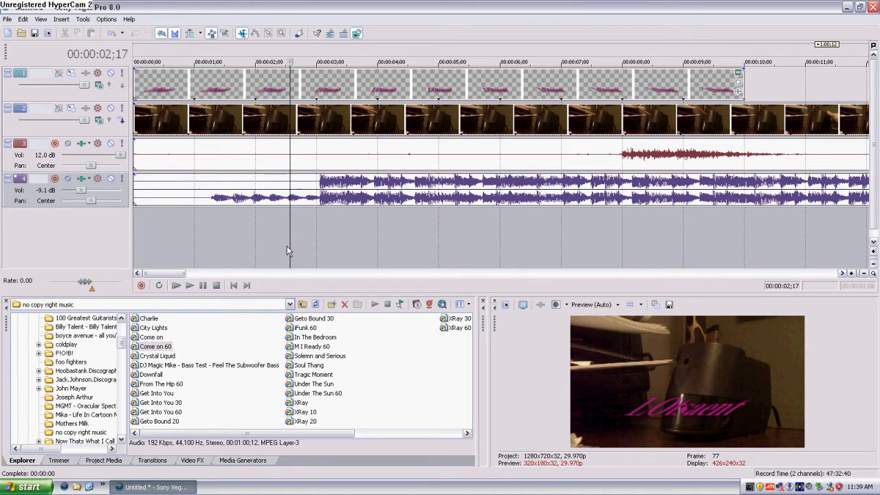
Add a volume envelope to the footage audio track, with a point at about 00:00:07;04 before the loud sound.
left_click(276, 191)
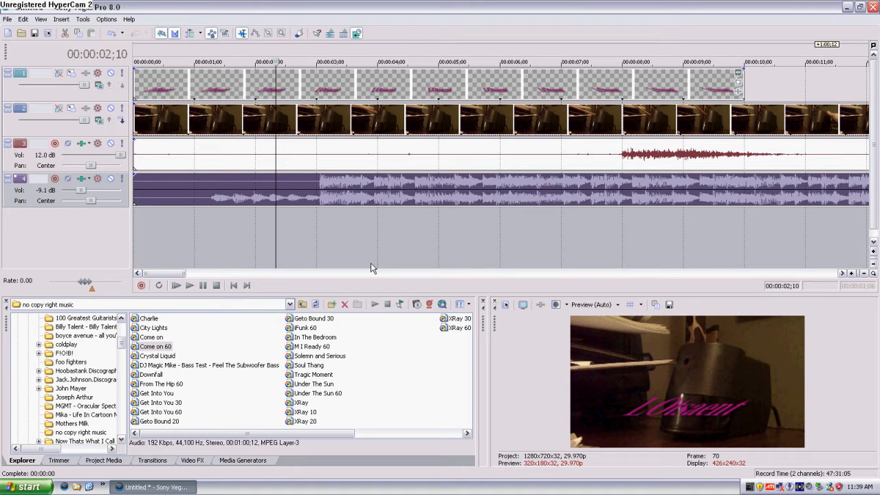
left_click(327, 154)
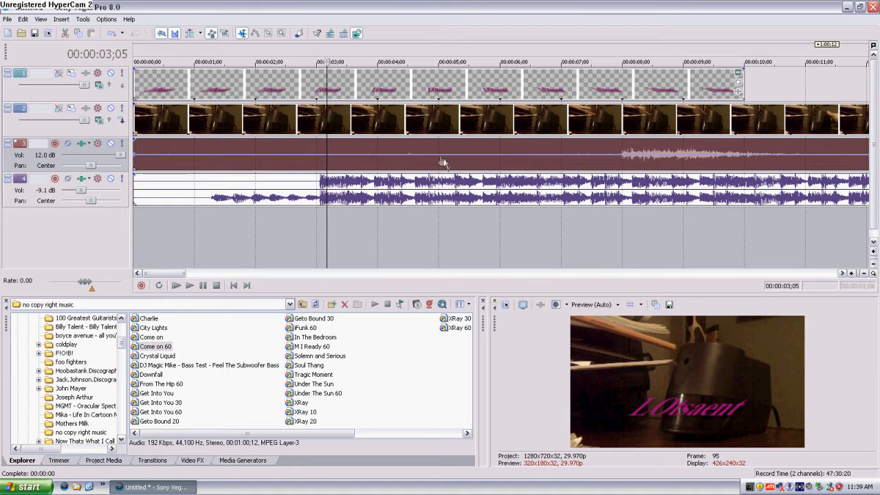
left_click(587, 243)
scroll(587, 243, "up", 1)
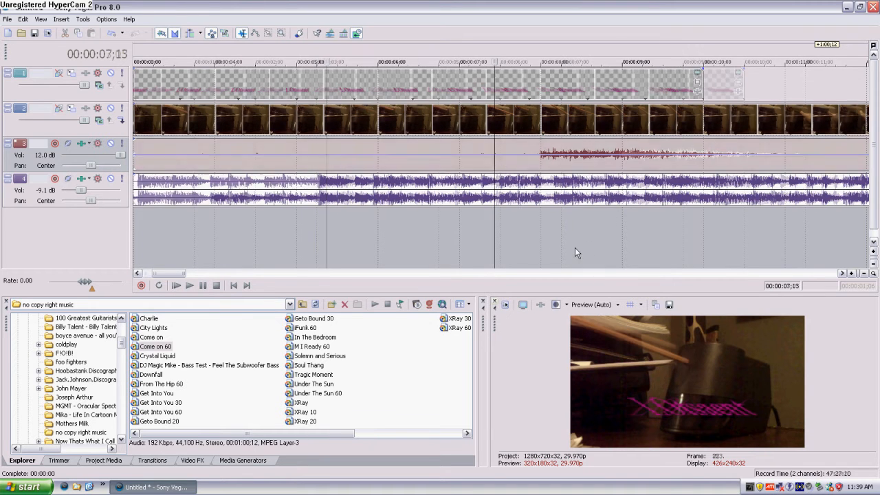
left_click(635, 162)
scroll(498, 162, "up", 1)
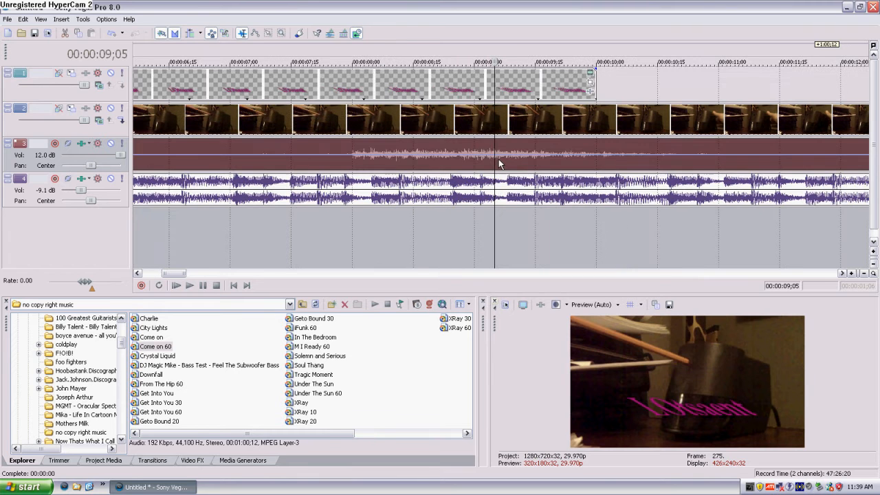
scroll(419, 159, "down", 3)
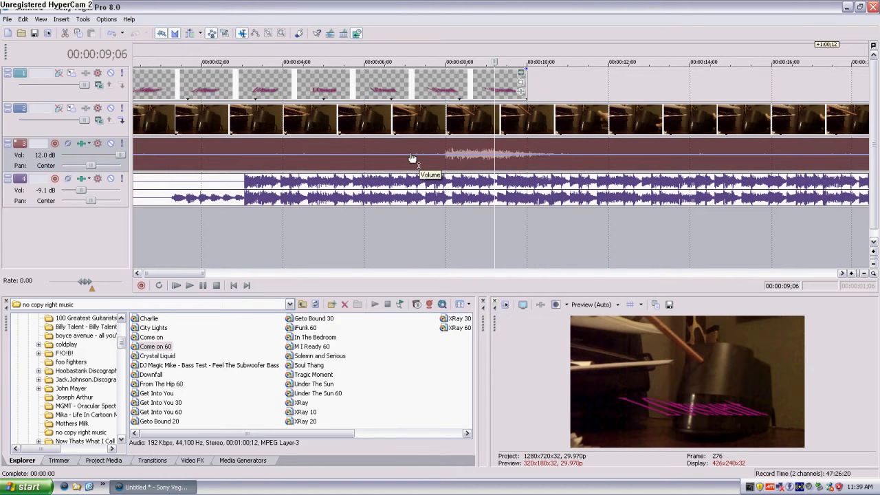
left_click(412, 158)
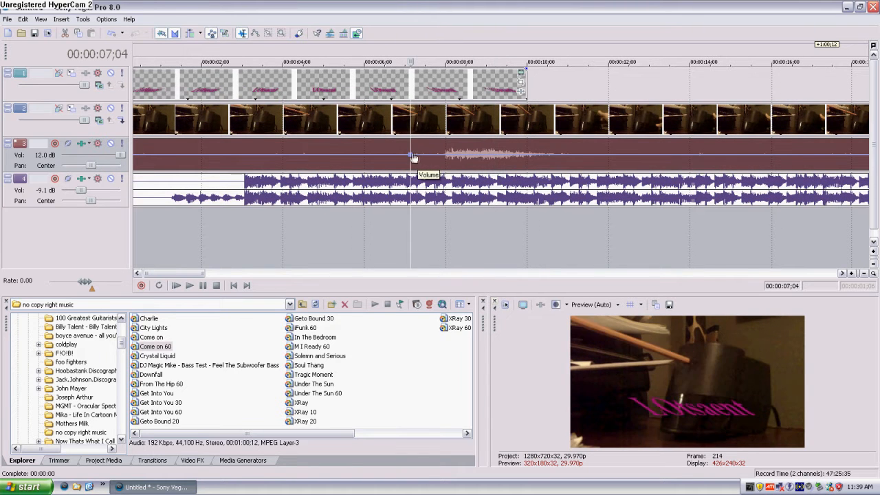
Add an envelope point where the loud sound begins, at about 00:00:08;08, and pull it down to -Inf. dB.
double_click(451, 154)
double_click(468, 156)
left_click_drag(468, 162, 446, 176)
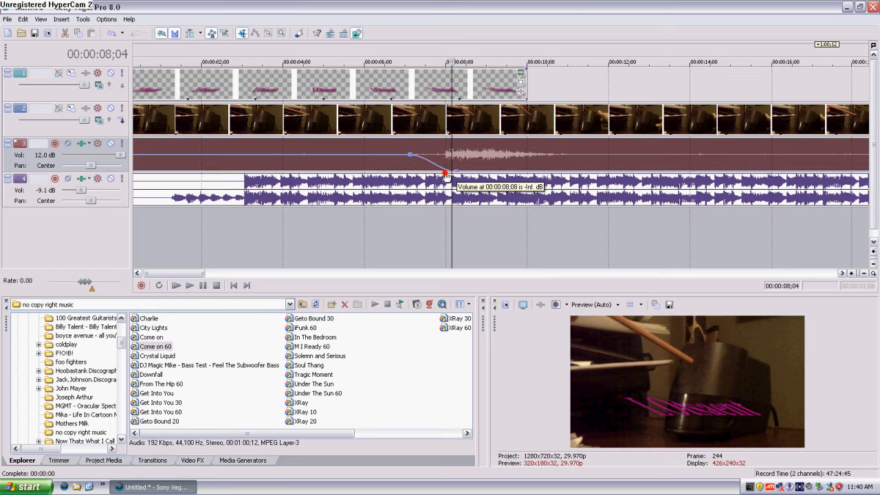
Add envelope points that keep the footage audio low until about 10 seconds and restore its level at about 11 seconds.
left_click(533, 176)
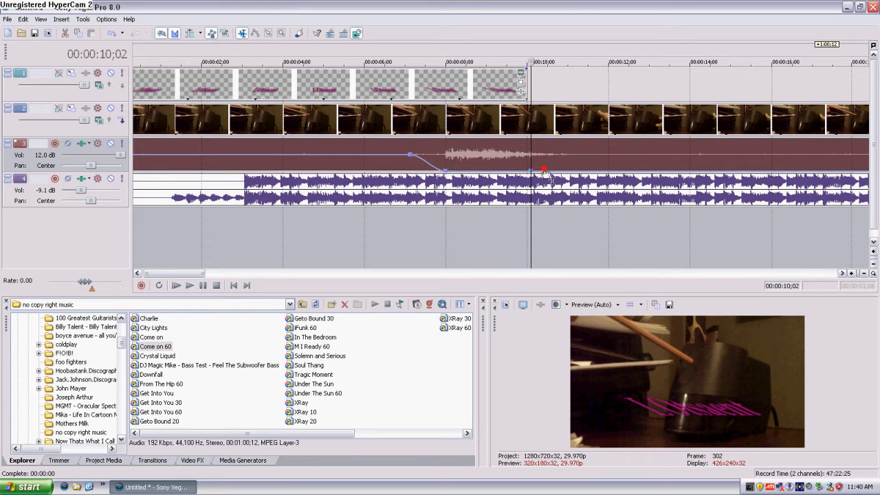
double_click(544, 154)
left_click_drag(546, 158, 581, 155)
double_click(563, 171)
left_click_drag(464, 171, 534, 164)
Look over the whole timeline and select the footage event on track 2 at about 00:00:19;22.
left_click(426, 187)
scroll(432, 221, "up", 1)
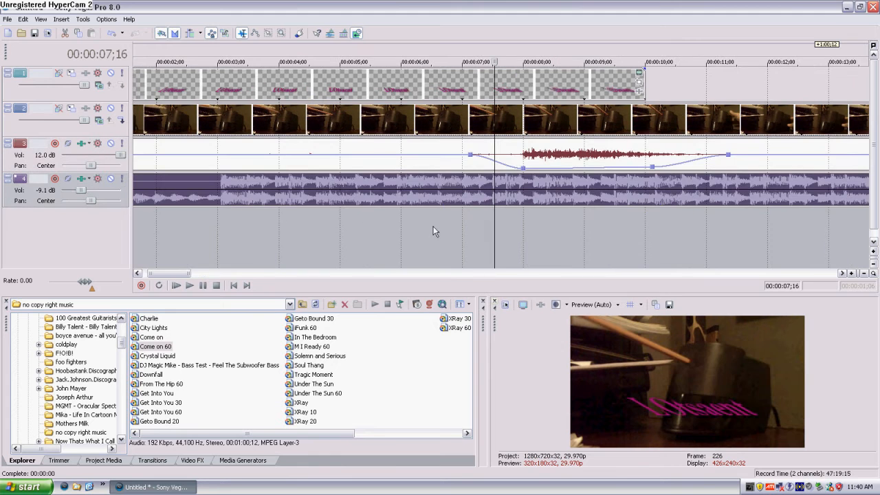
scroll(368, 217, "down", 5)
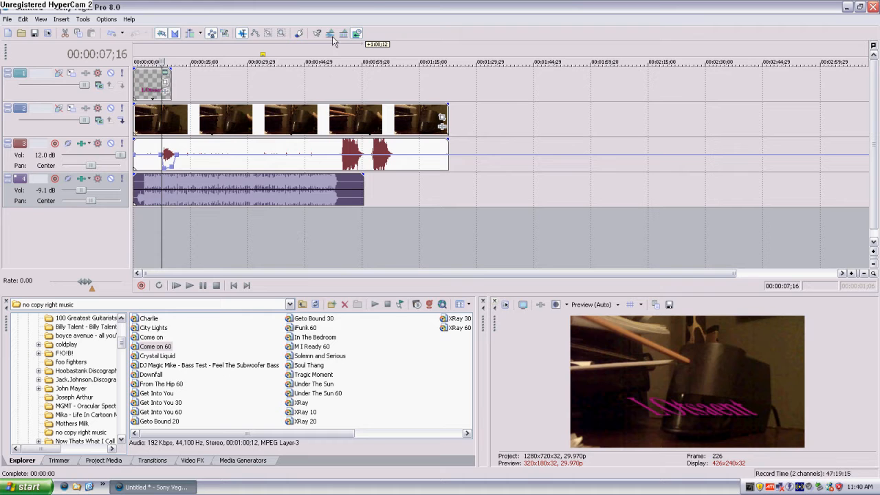
left_click(270, 234)
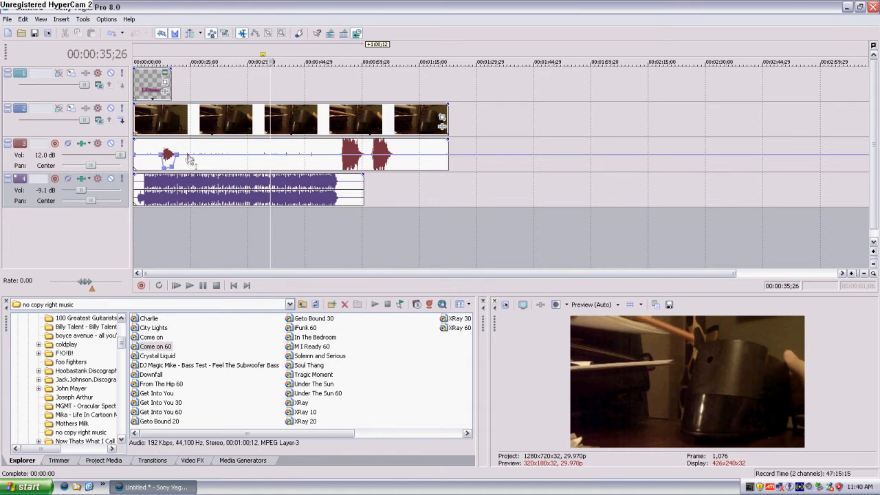
left_click(208, 118)
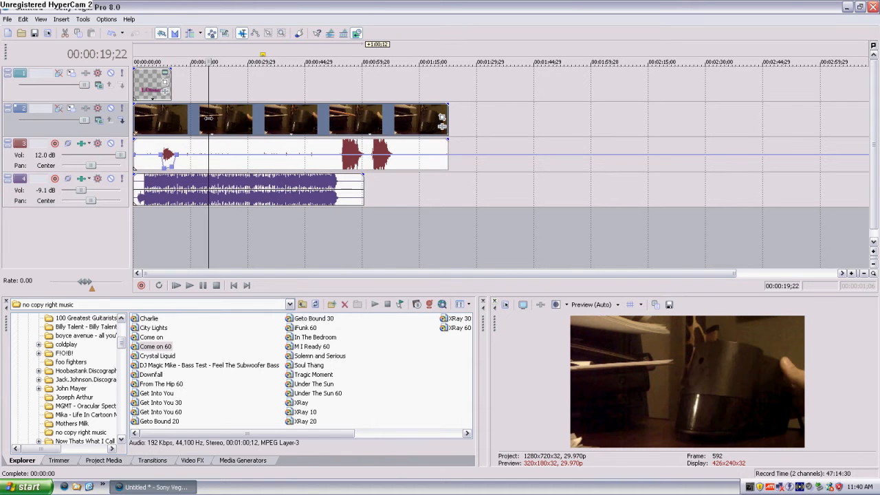
Delete the footage, the animated title event and the background music event from the timeline.
key("Delete")
left_click(149, 87)
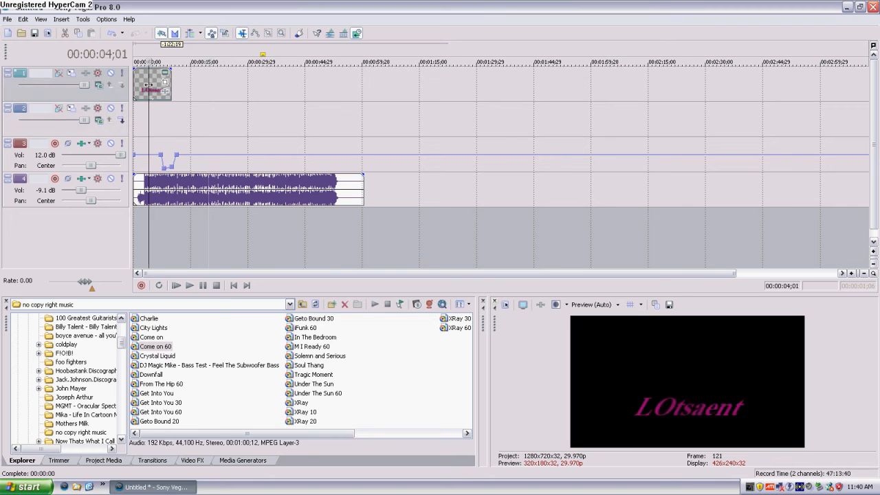
key("Delete")
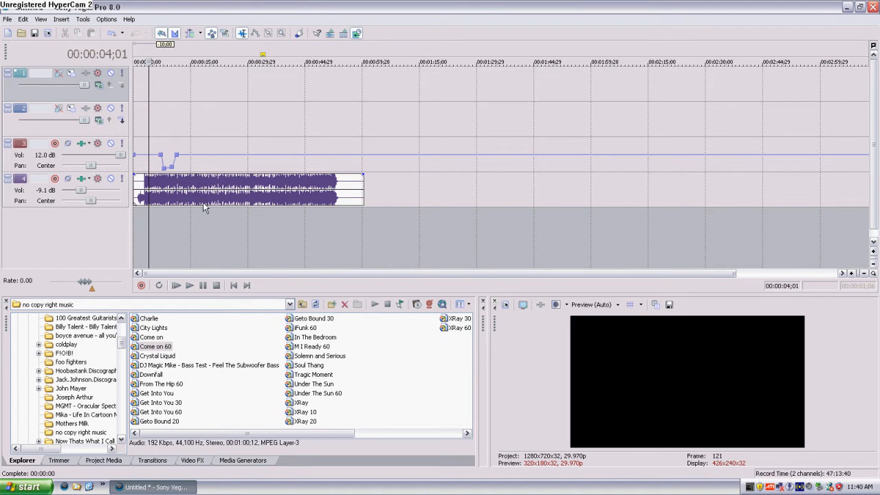
left_click(205, 200)
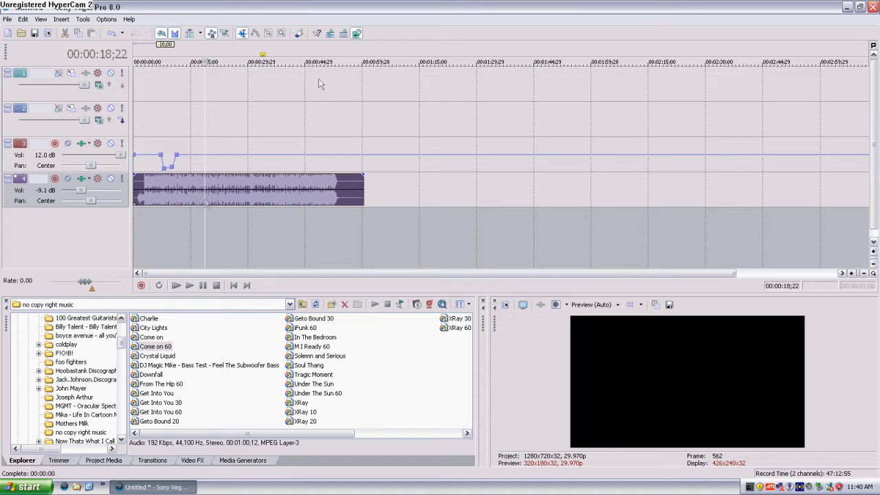
key("Delete")
Open the bigger folder inside Chroma Key stuff and add CLIP0006 to the timeline near the start.
left_click(19, 337)
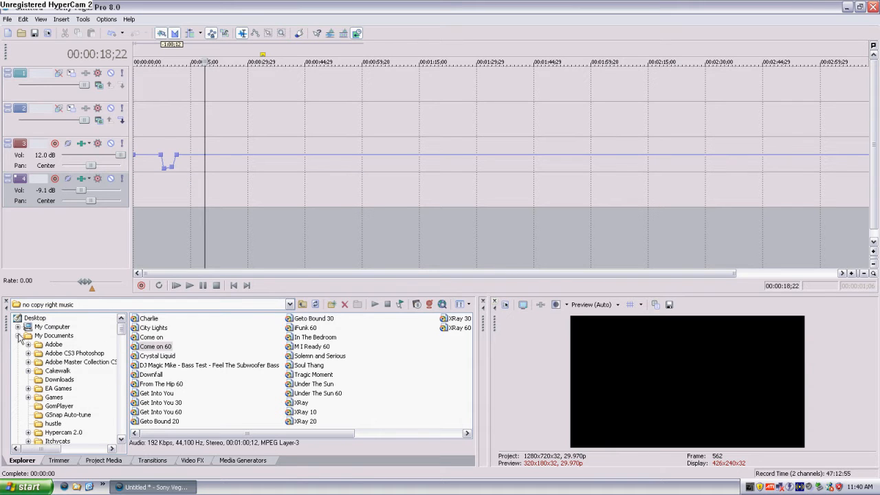
left_click(41, 336)
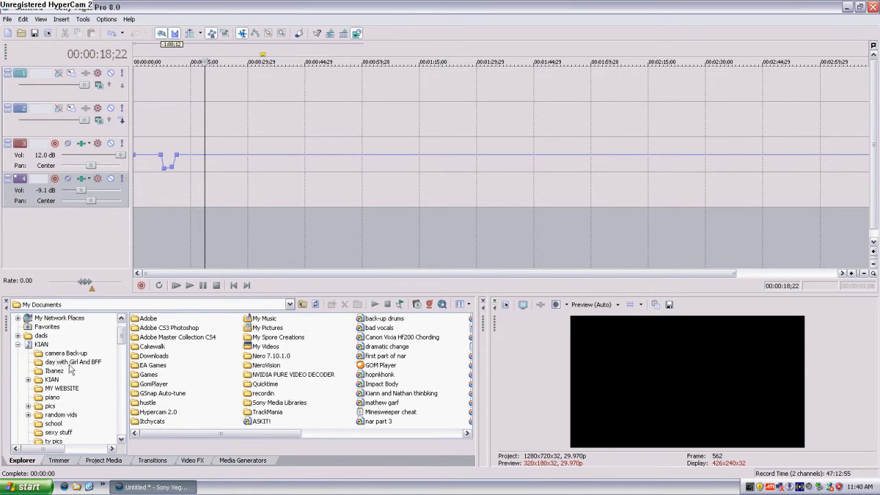
scroll(76, 377, "down", 5)
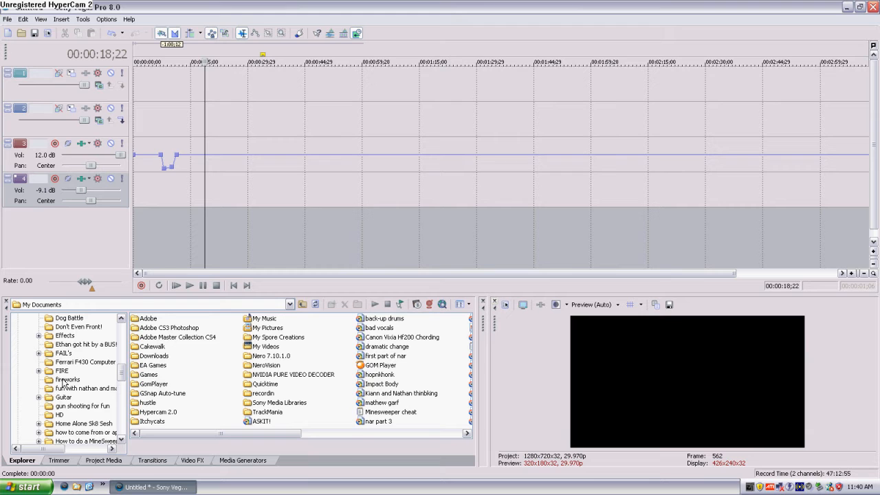
scroll(86, 380, "up", 4)
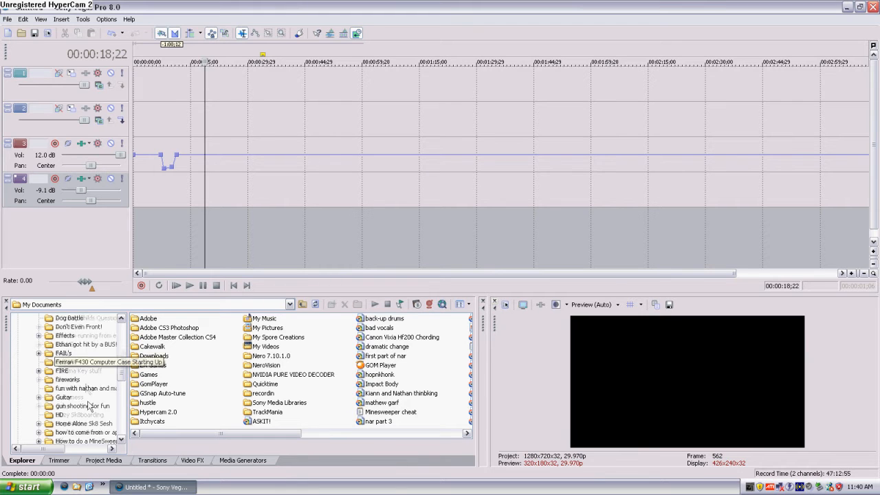
left_click(76, 371)
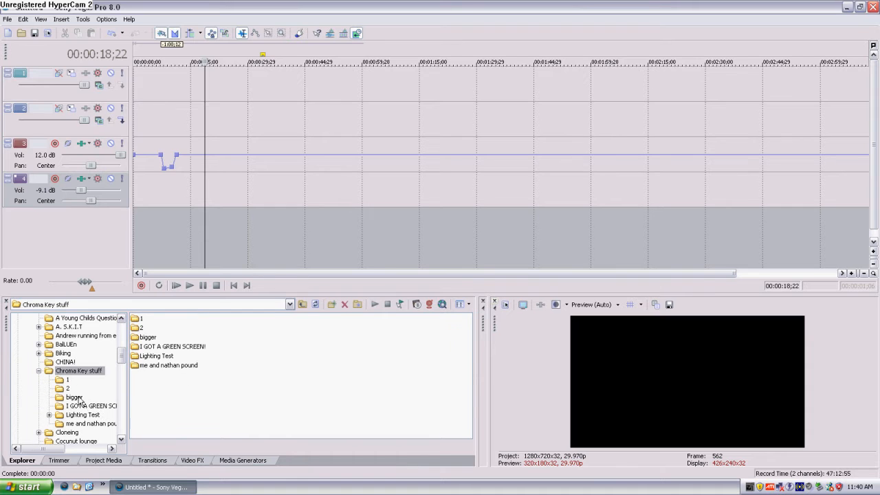
left_click(79, 398)
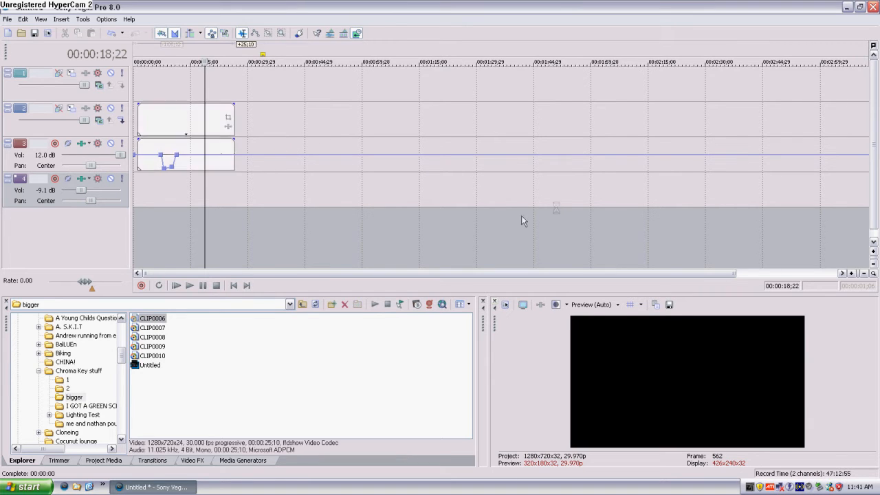
Move the clip to the timeline's start with its video on track 1, and delete the empty video and audio tracks.
left_click_drag(193, 118, 188, 136)
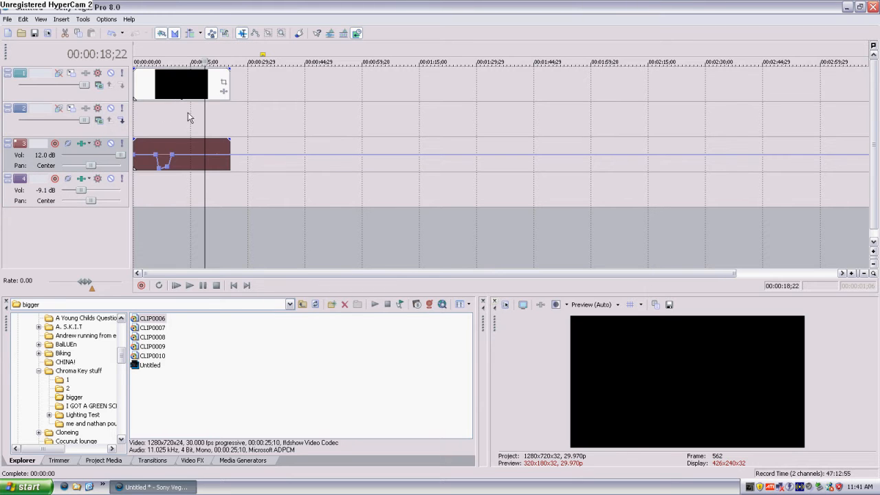
right_click(188, 114)
left_click(227, 158)
right_click(236, 159)
left_click(259, 204)
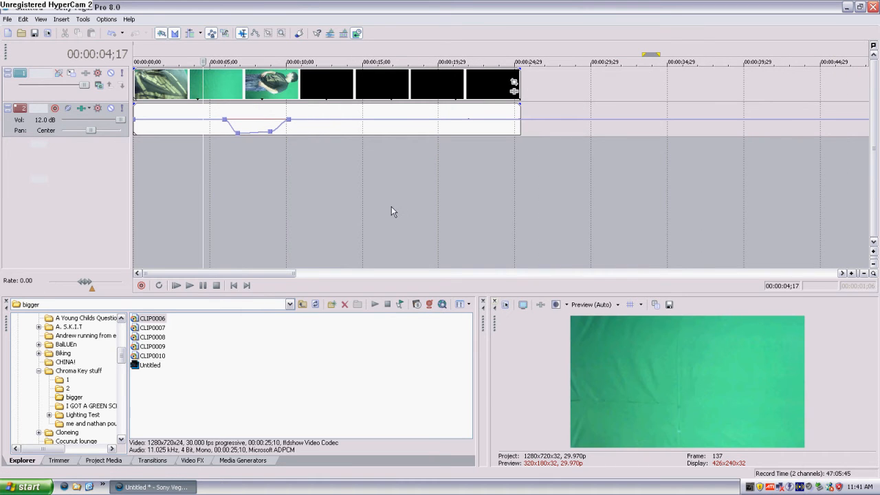
left_click(428, 129)
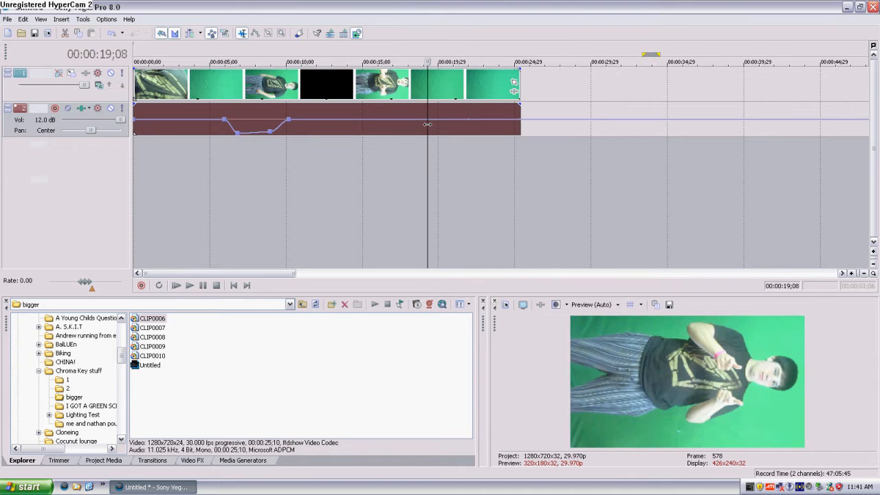
left_click(293, 206)
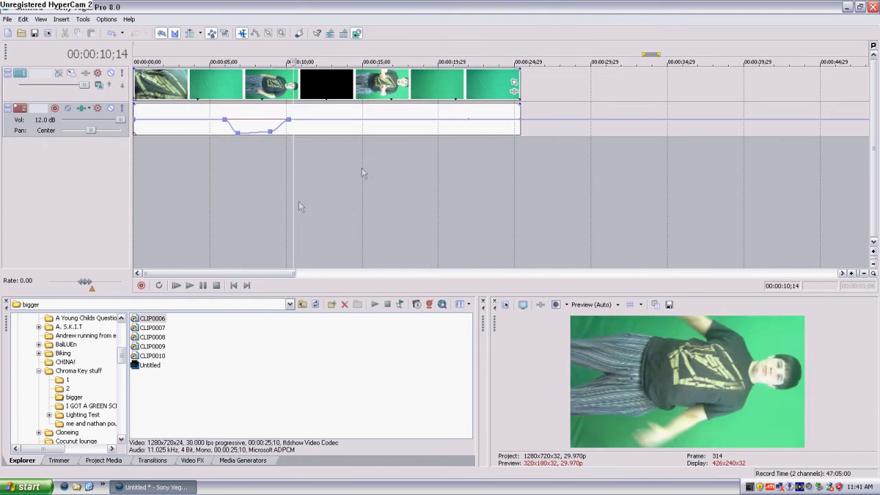
left_click(409, 218)
left_click(316, 196)
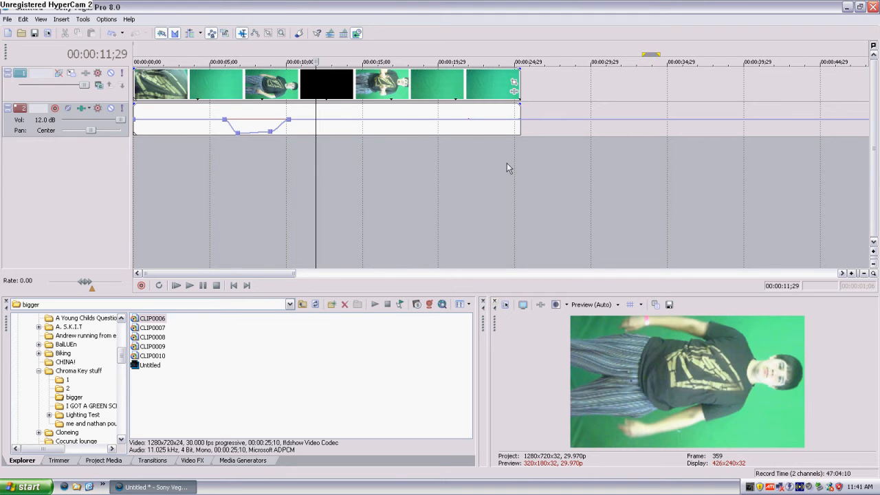
left_click(452, 191)
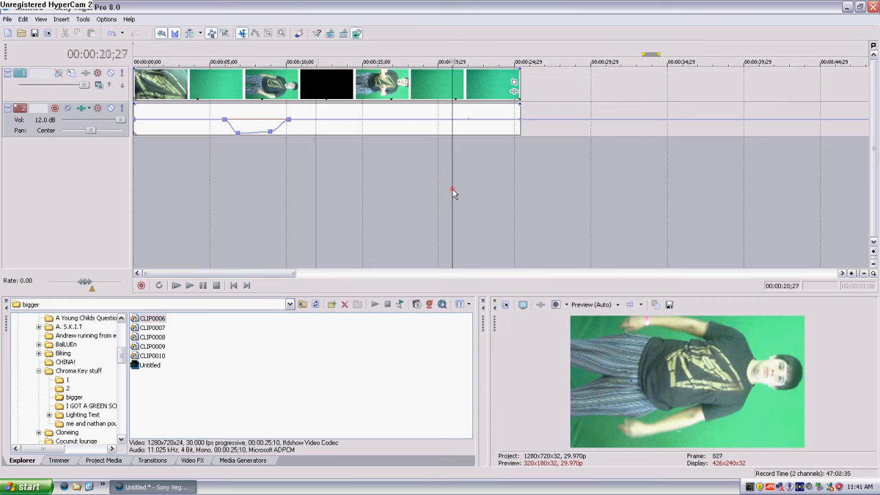
Place the cursor at about 00:00:14;09 and open Event Pan/Crop for CLIP0006, with its window clear of the video preview.
left_click(351, 182)
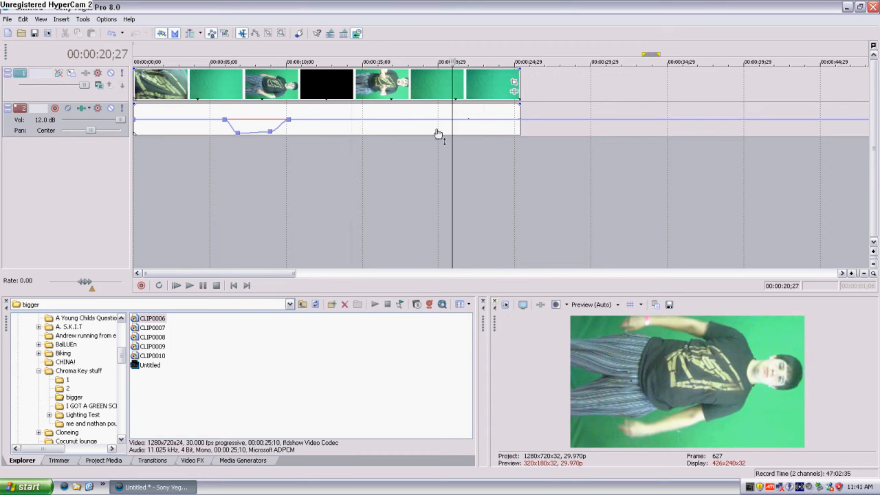
left_click(515, 83)
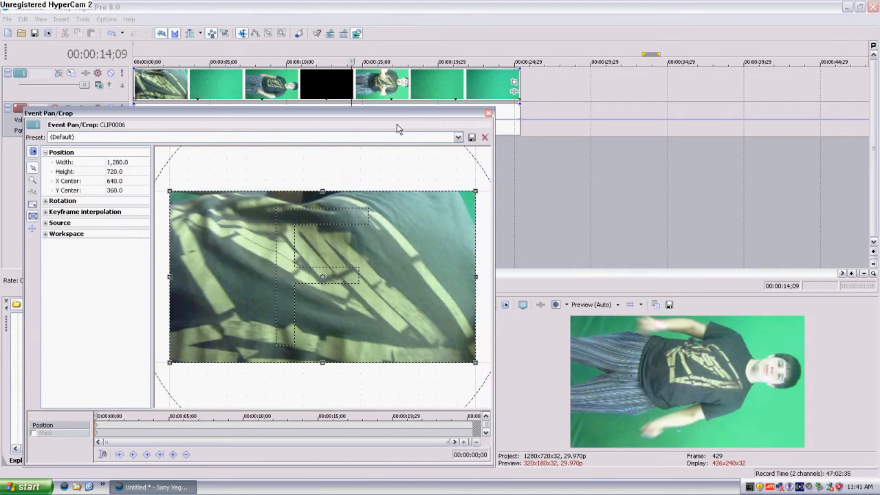
left_click_drag(399, 115, 460, 40)
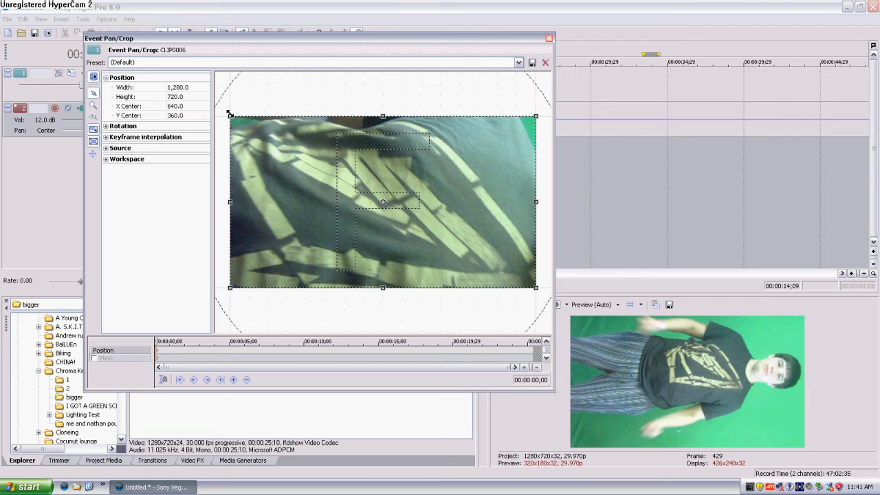
Try a crop of about 493 × 278 around the person's head, and restore the full frame.
left_click_drag(234, 118, 301, 172)
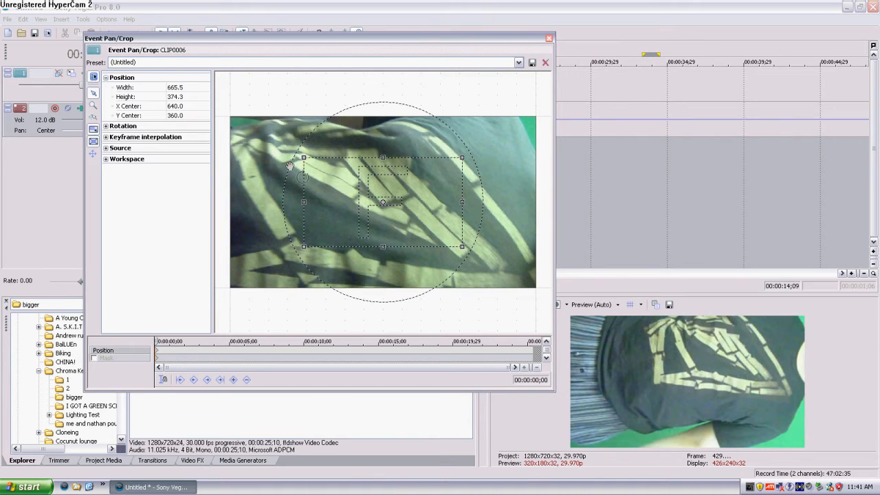
left_click_drag(353, 198, 449, 183)
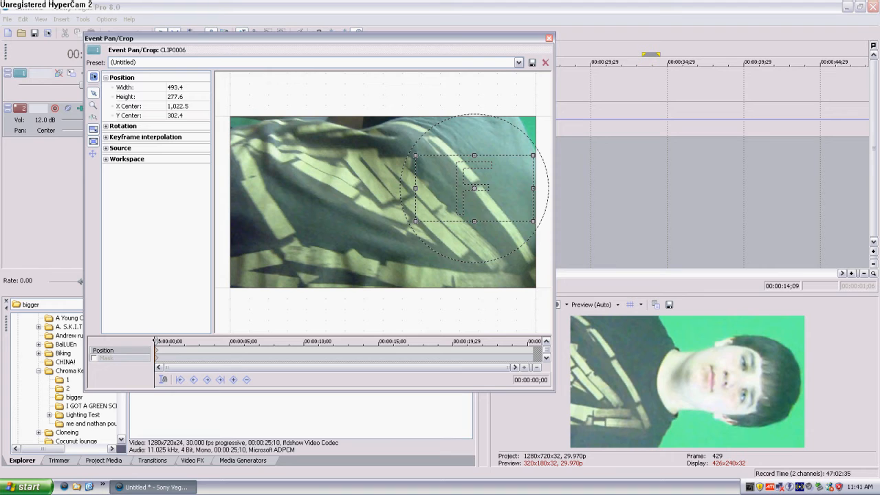
right_click(382, 217)
left_click(413, 224)
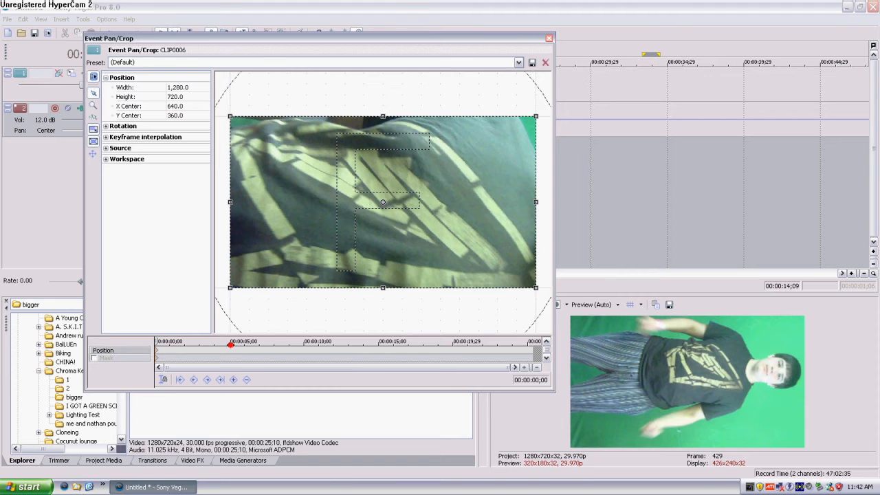
At about 00:00:14;09, create a Position keyframe that crops the frame to about 485 × 273 around the person's head.
left_click(242, 345)
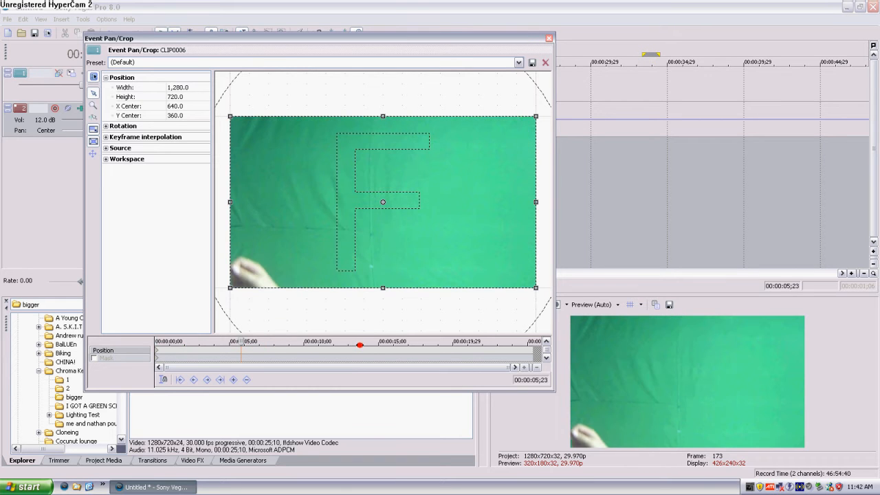
left_click(367, 344)
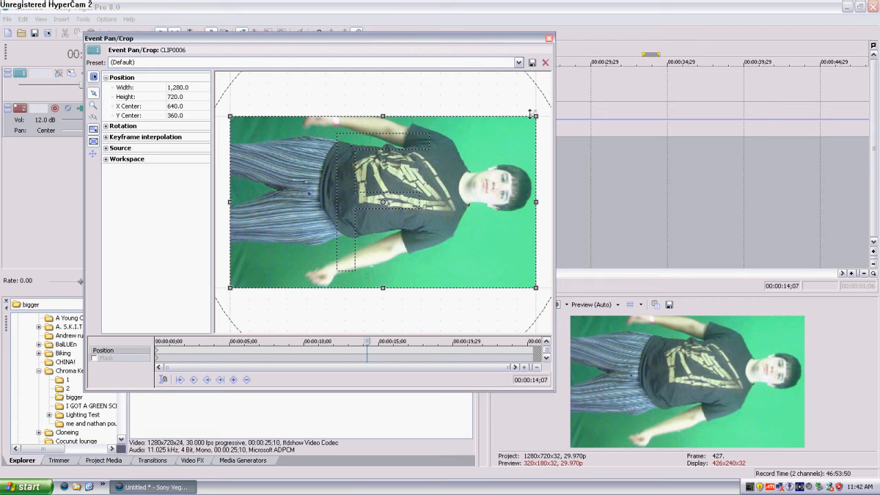
left_click_drag(535, 113, 447, 176)
left_click_drag(423, 185, 516, 177)
Check the gradual zoom before the crop keyframe and set that keyframe's interpolation to Hold.
left_click_drag(368, 341, 328, 344)
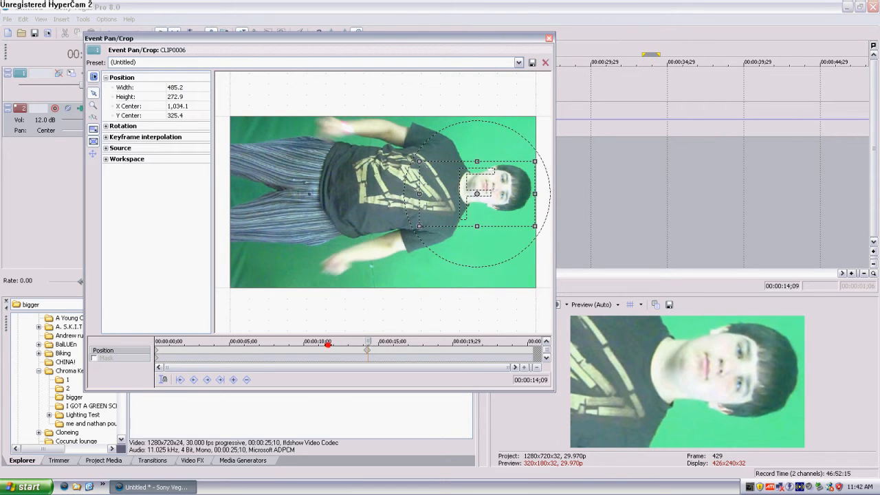
left_click(219, 358)
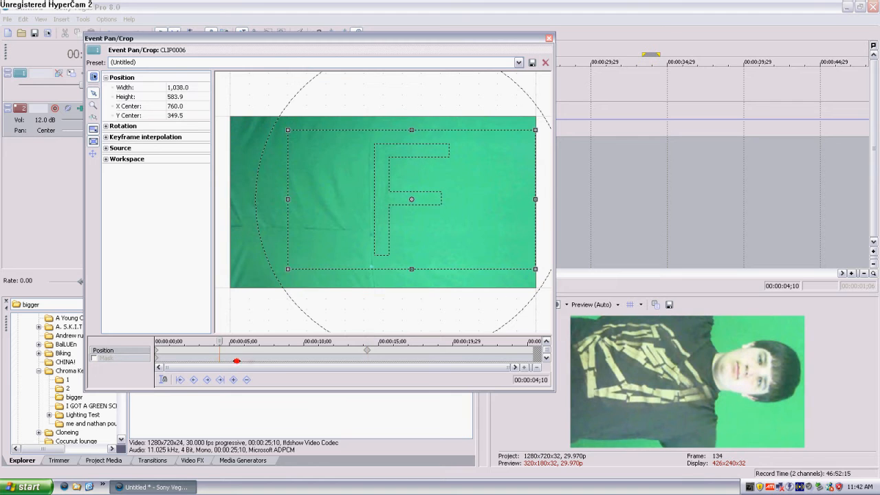
left_click(365, 354)
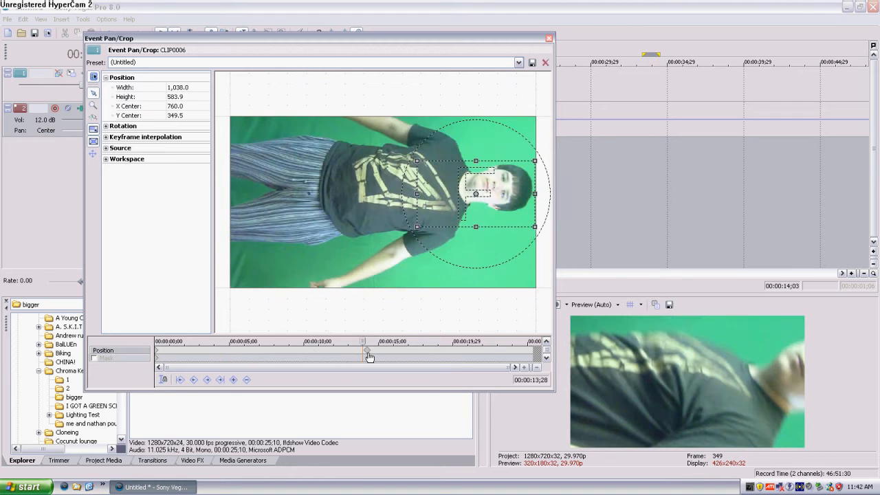
right_click(367, 353)
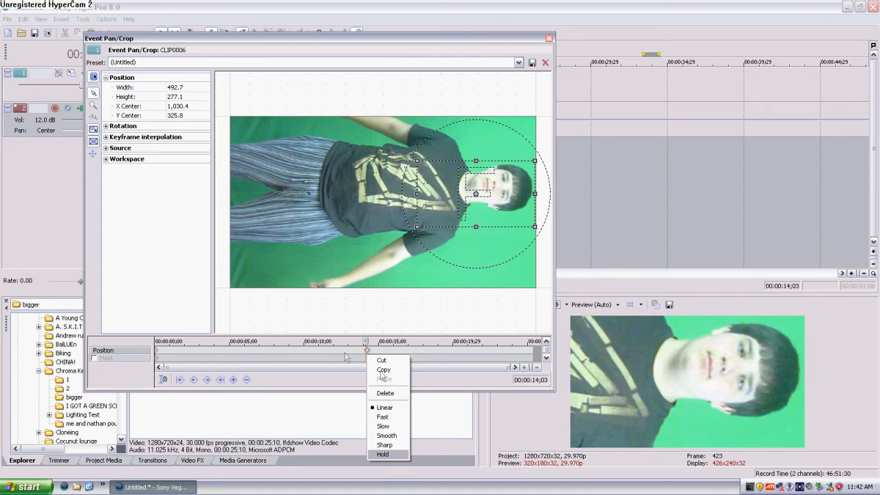
left_click(384, 454)
Examine how the crop changes before and after the Hold keyframe by scrubbing between about 7 and 16 seconds and playing the clip.
left_click(349, 358)
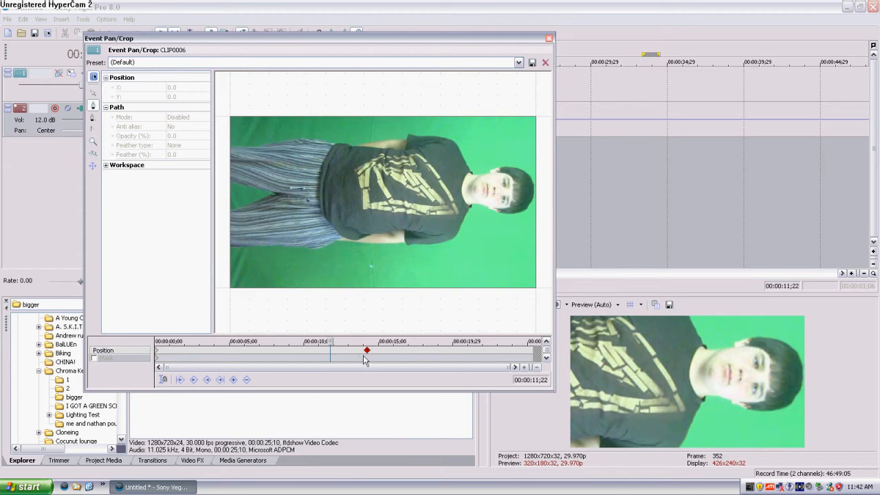
left_click(367, 352)
left_click_drag(364, 350, 344, 350)
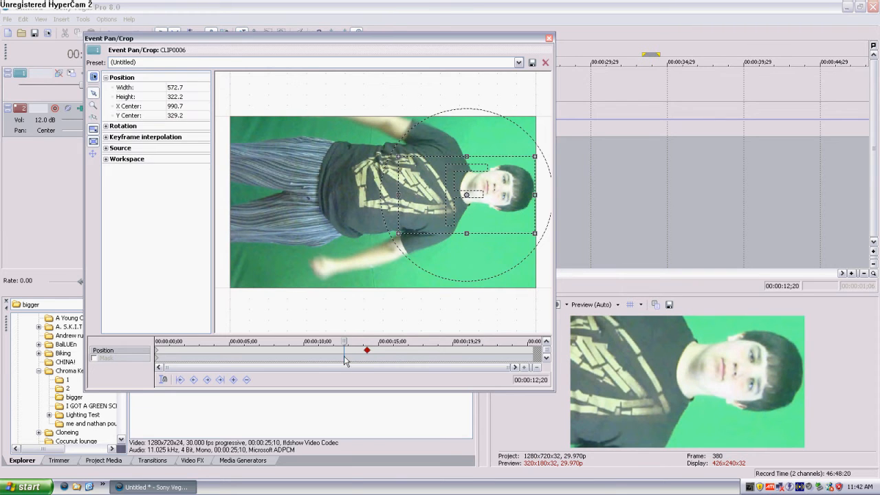
left_click(344, 356)
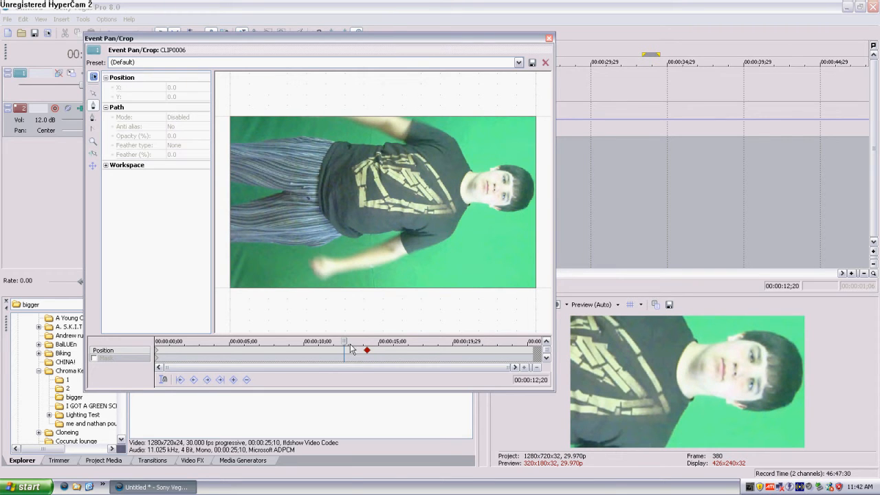
left_click_drag(350, 342, 400, 347)
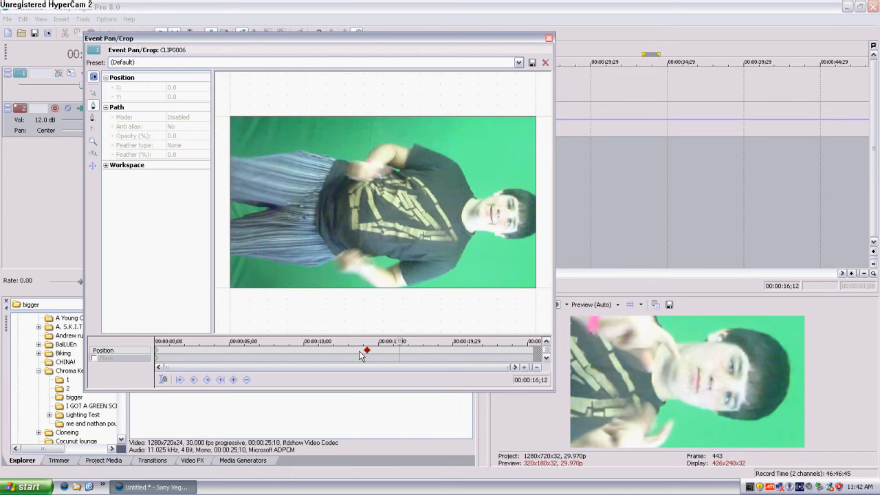
left_click(357, 356)
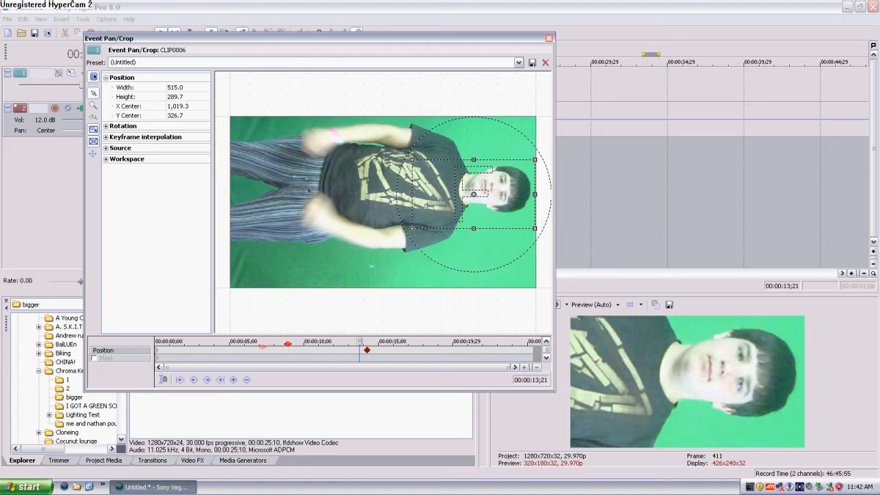
left_click(262, 348)
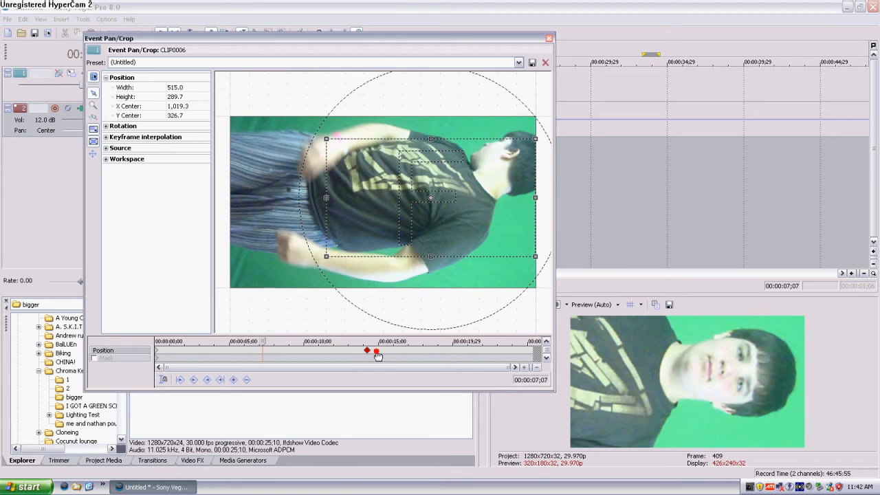
key("space")
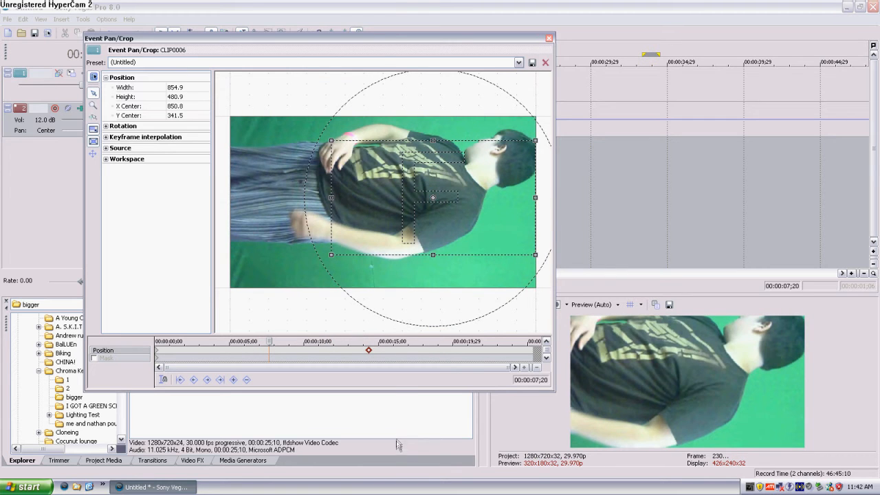
Review the crop movement around the Position keyframe at 00:00:14;10, including the frames from about 11 seconds.
right_click(369, 350)
left_click(369, 350)
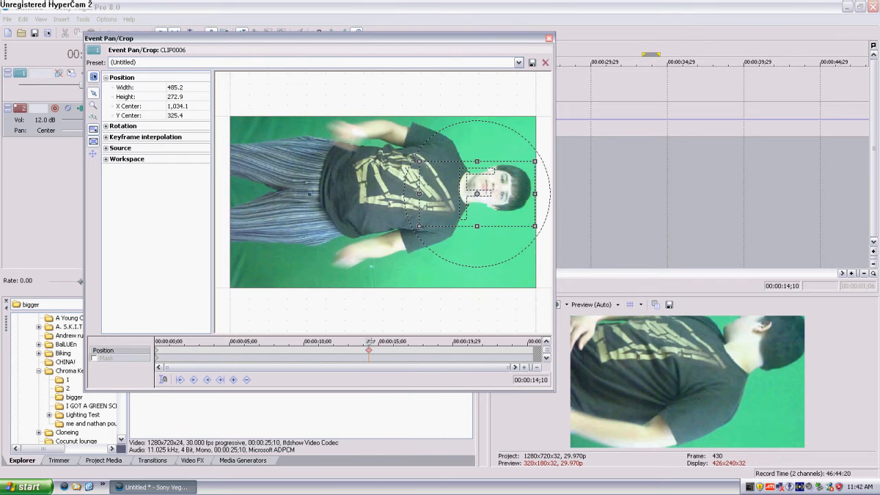
left_click(365, 344)
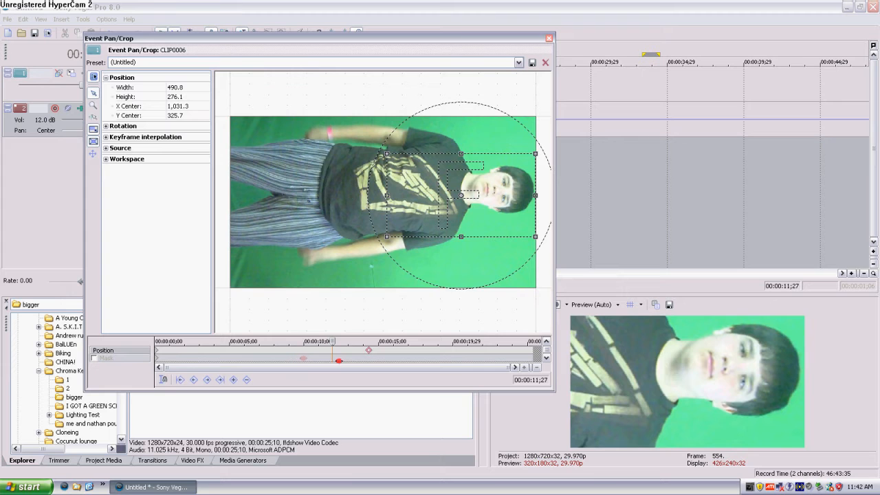
left_click(369, 351)
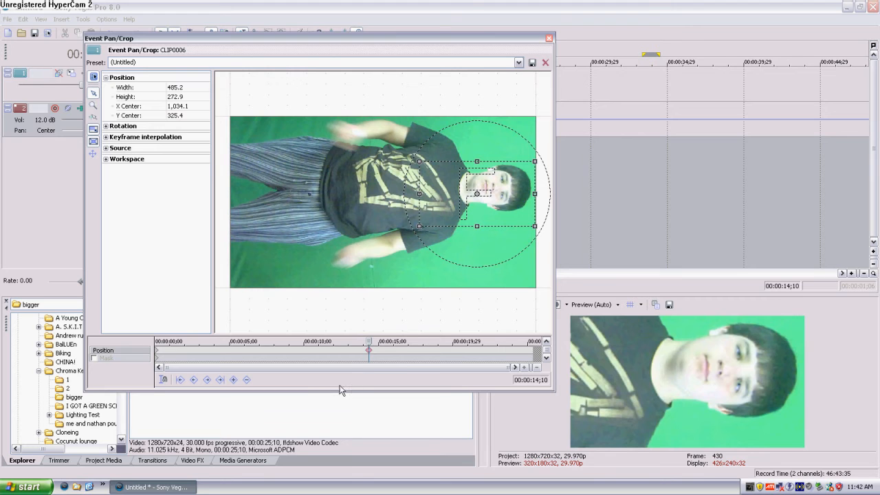
Close the pan/crop settings and delete the CLIP0006 event from the timeline.
left_click(549, 37)
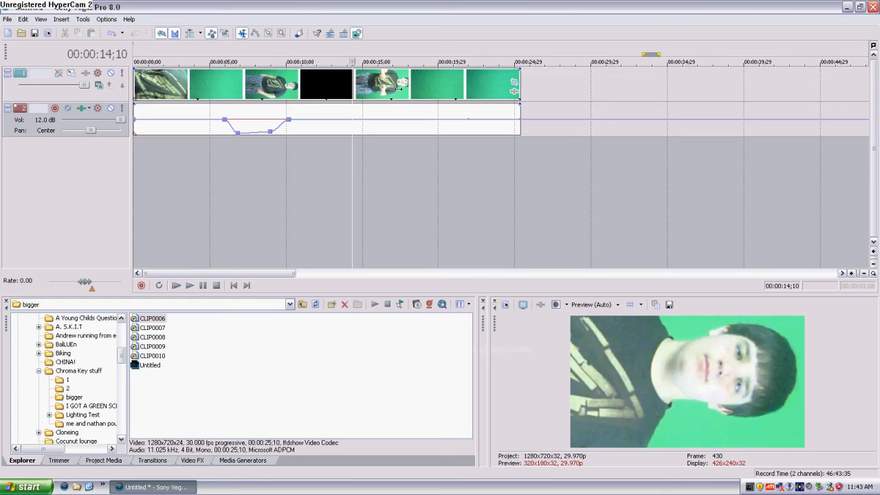
left_click(399, 88)
key("Delete")
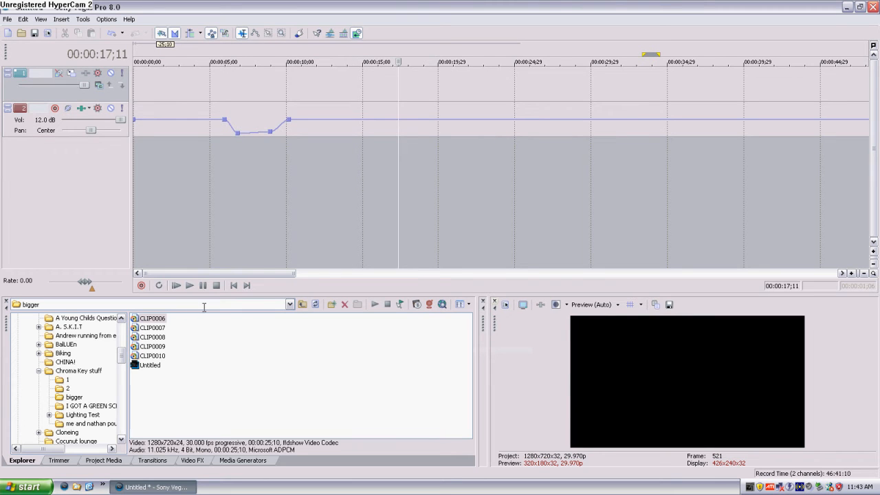
Look through the subfolders of the vids folder, including Chroma Key stuff and BalLUEn, for another source clip.
left_click(39, 370)
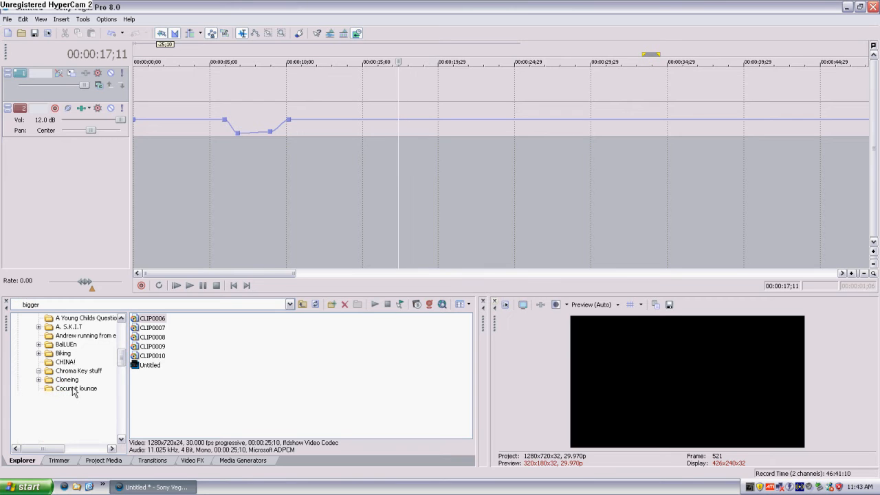
left_click(79, 371)
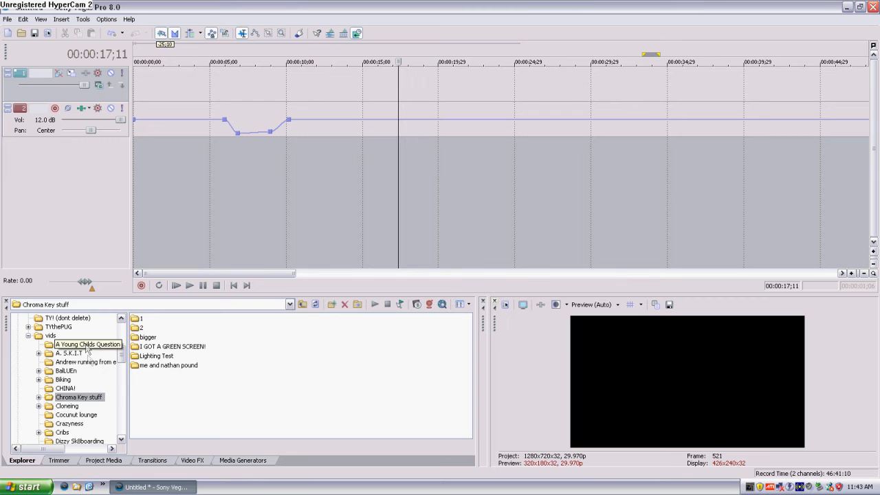
scroll(88, 381, "down", 5)
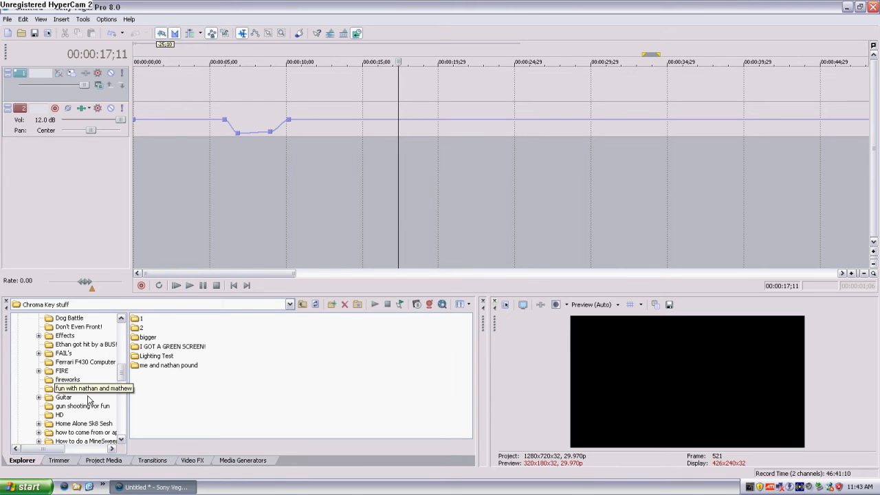
scroll(88, 398, "down", 4)
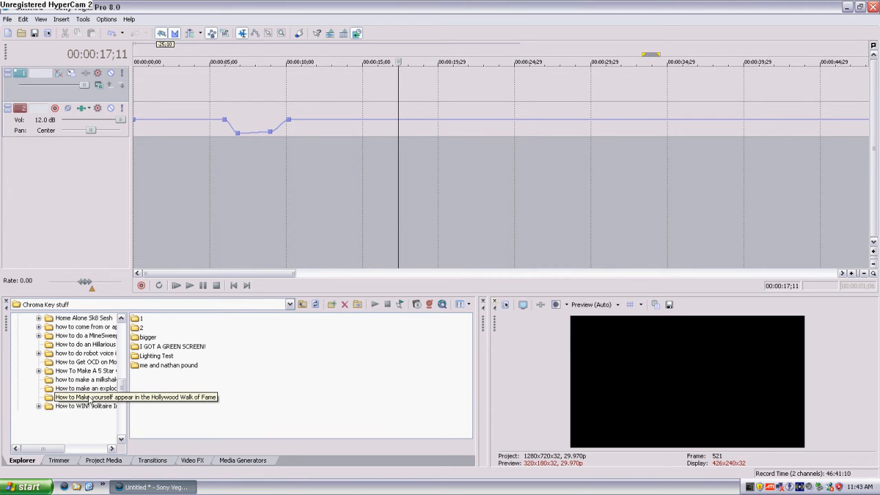
scroll(88, 398, "up", 7)
scroll(157, 371, "up", 3)
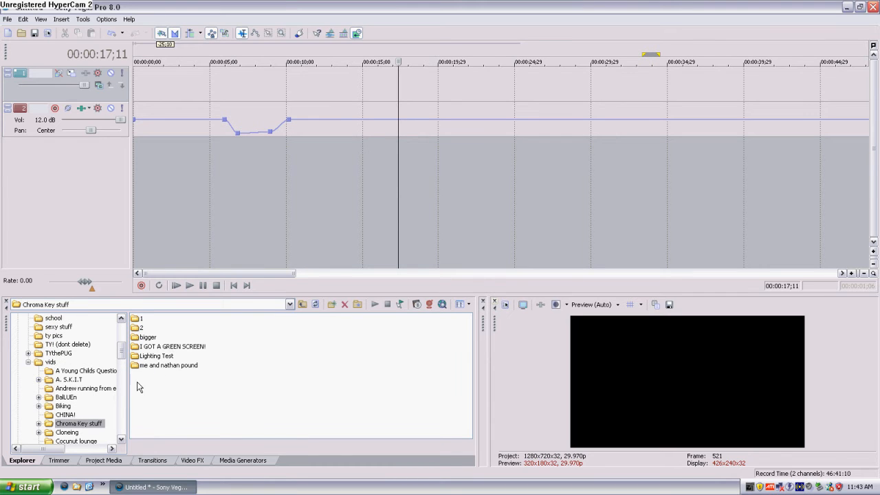
left_click(75, 400)
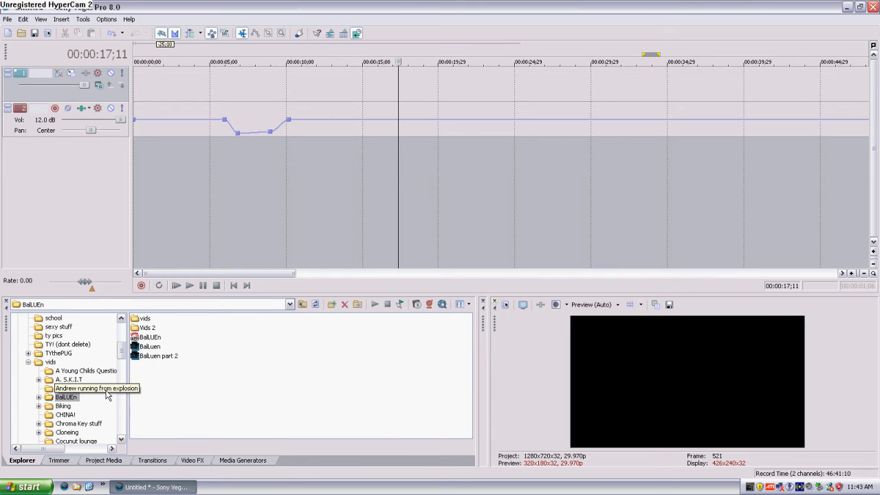
scroll(107, 396, "down", 2)
scroll(39, 390, "up", 3)
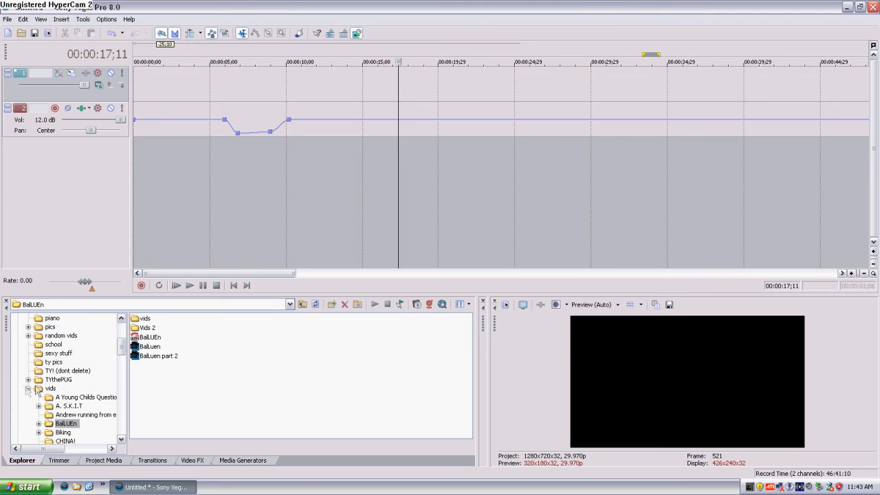
double_click(50, 389)
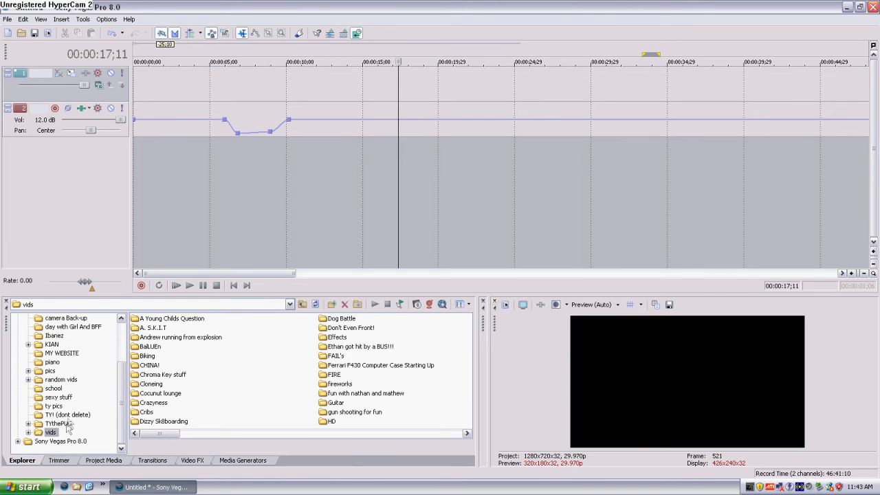
Add CLIP0010 from the Vids folder under TYthePUG, My Follower to the start of the empty timeline.
left_click(68, 418)
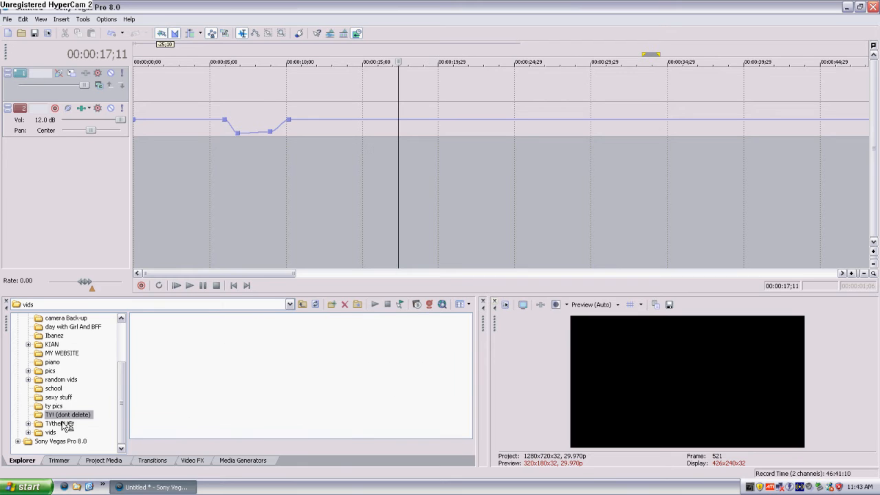
left_click(48, 424)
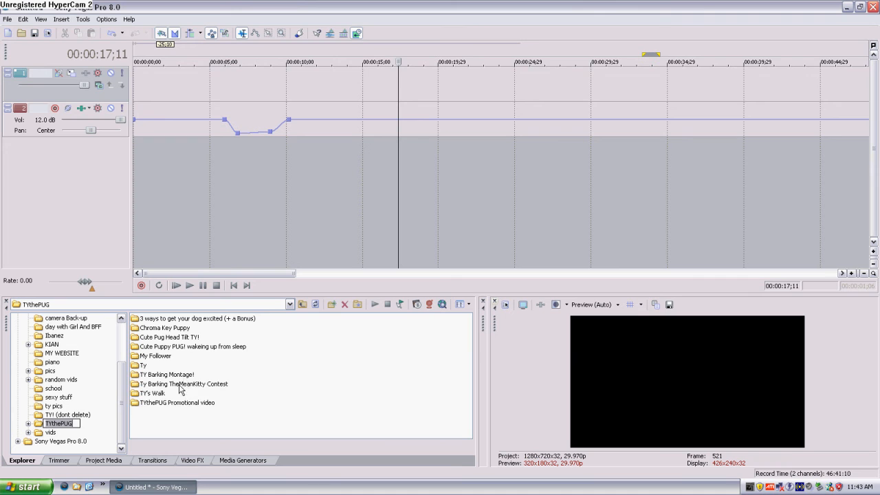
left_click(156, 357)
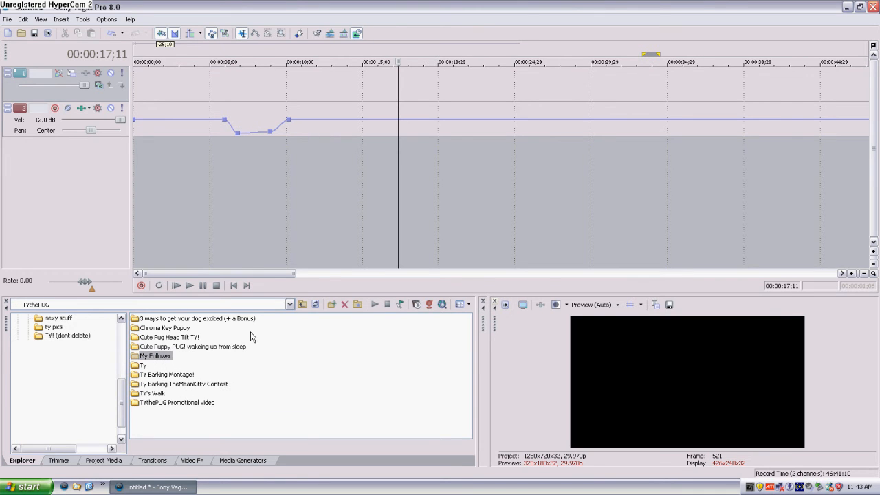
key("Return")
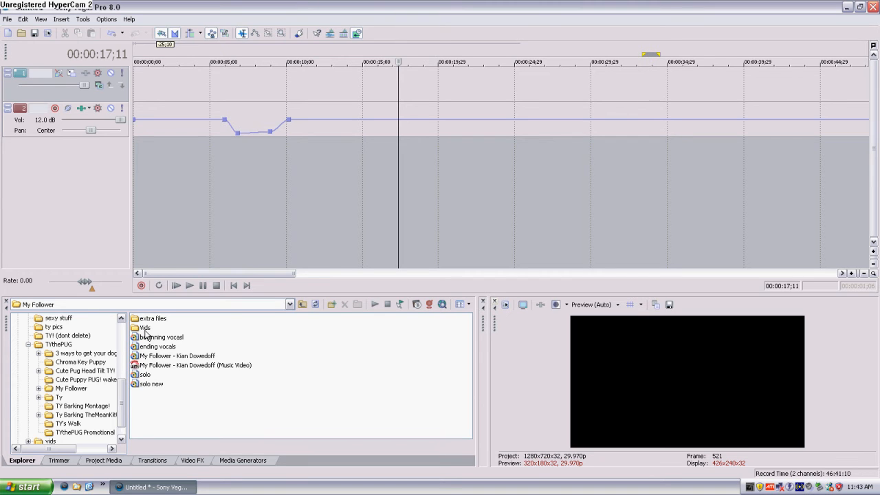
double_click(145, 328)
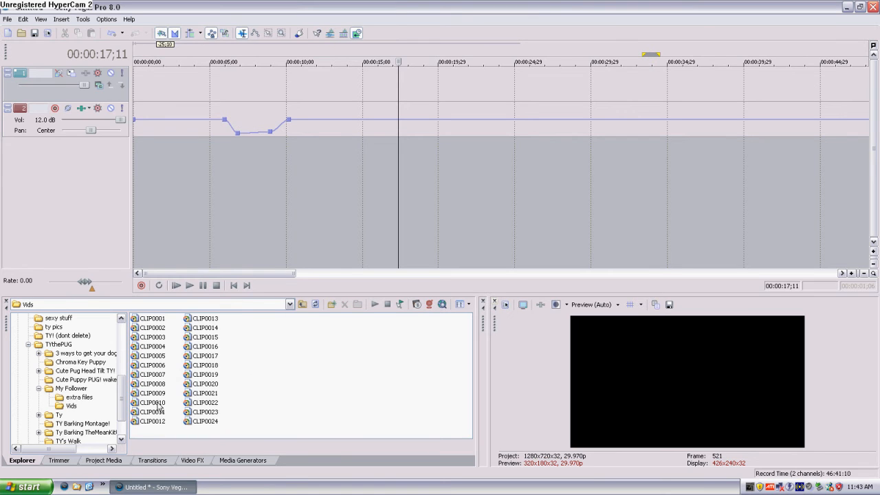
left_click_drag(160, 408, 224, 173)
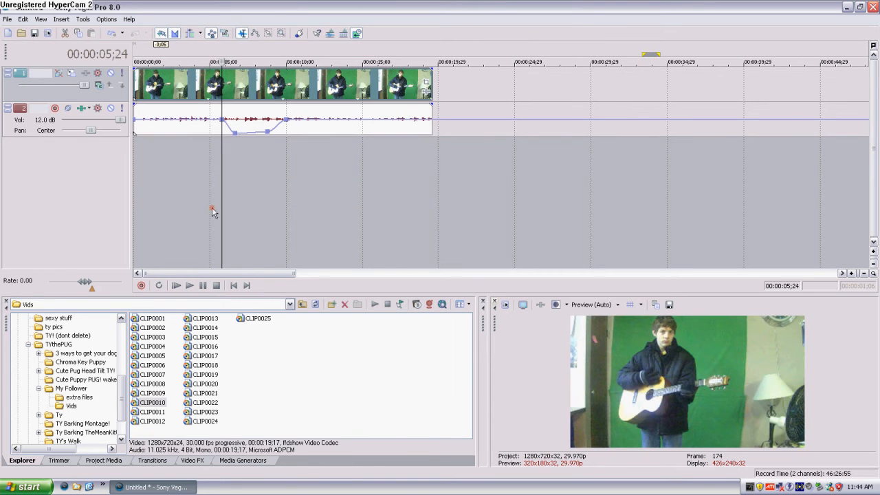
Preview CLIP0010 between about 5 and 11 seconds to examine the guitarist against the green screen.
left_click(212, 212)
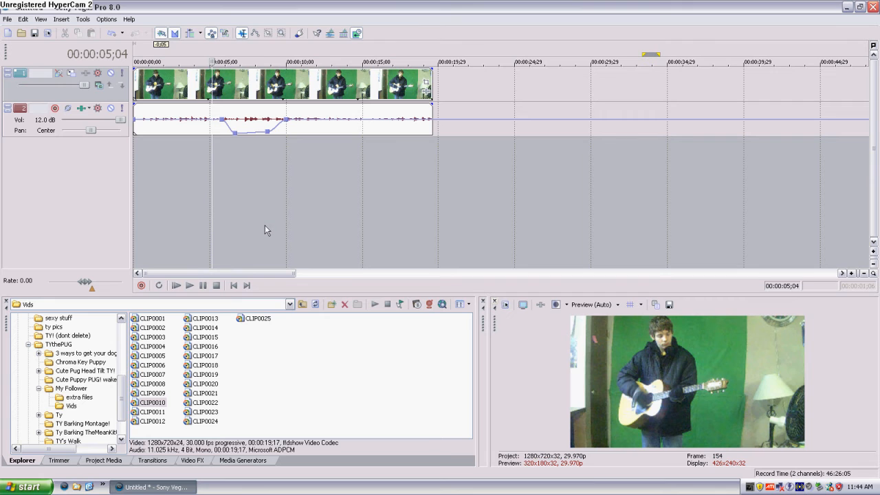
left_click(203, 195)
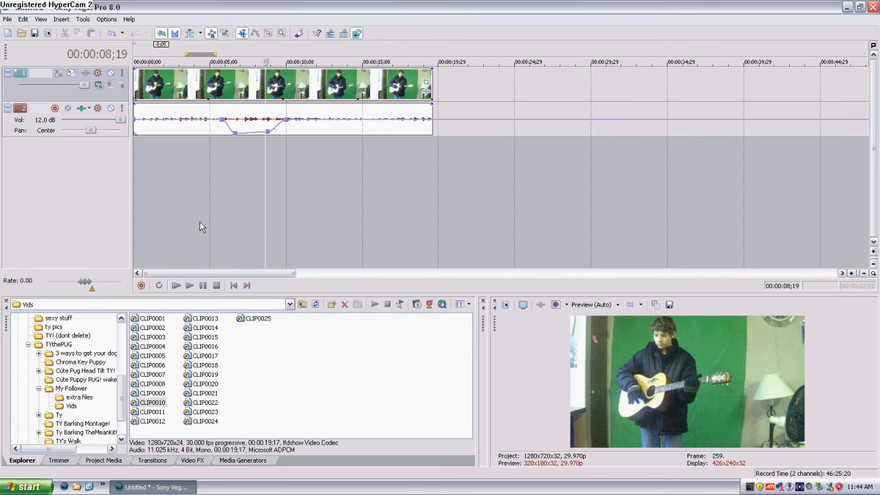
left_click(301, 231)
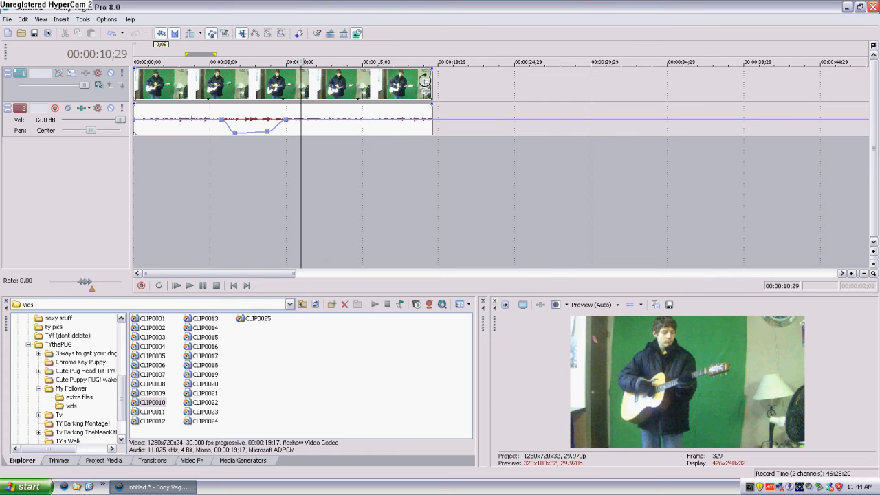
Enable the pan/crop Mask on CLIP0010 and draw a closed four-point mask around the guitarist and green screen, excluding the room on both sides.
left_click(425, 81)
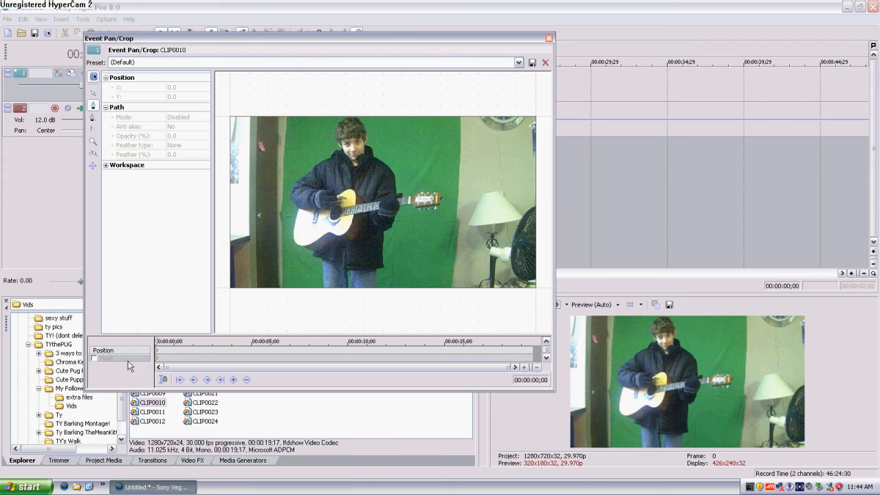
left_click(94, 358)
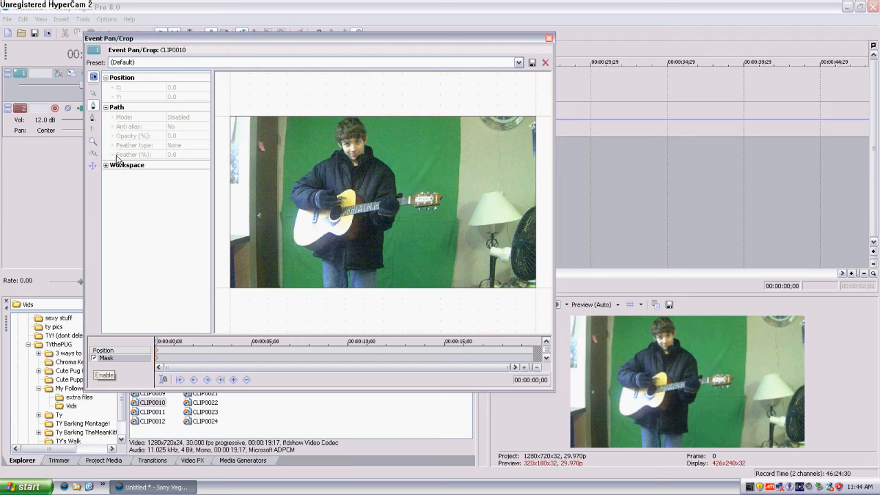
left_click(98, 107)
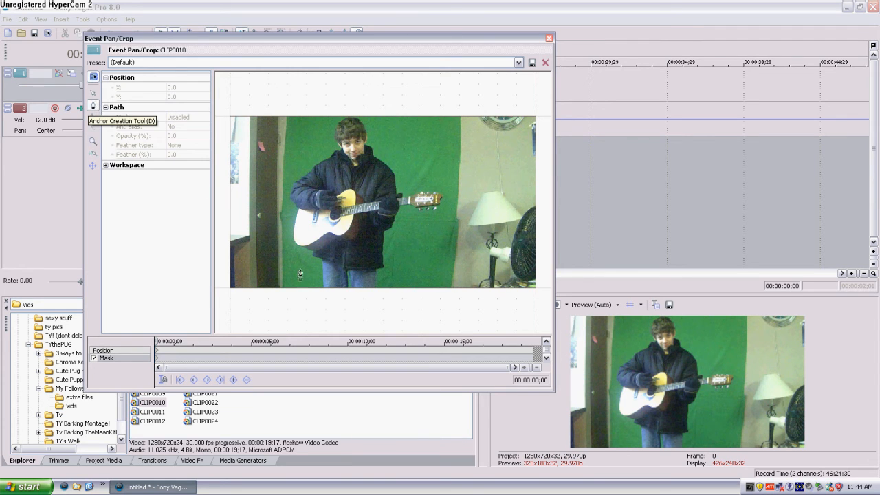
left_click(444, 296)
left_click(463, 108)
left_click(294, 104)
left_click(291, 298)
left_click(444, 297)
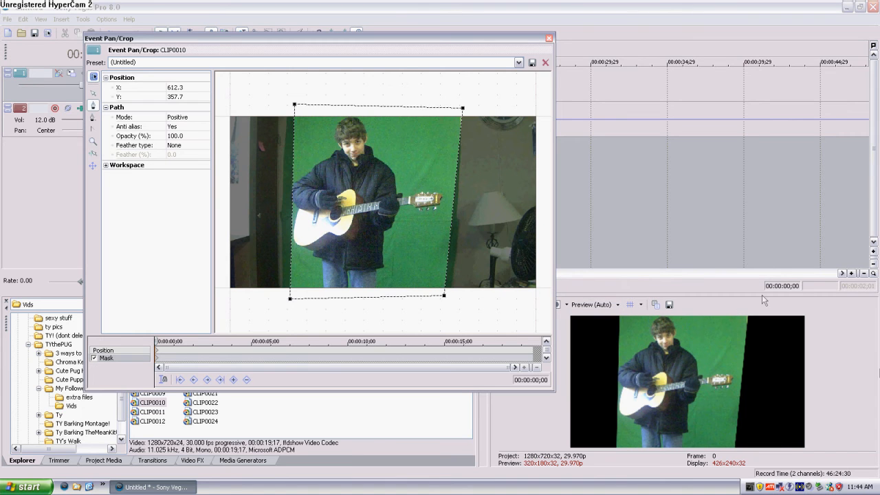
left_click(549, 39)
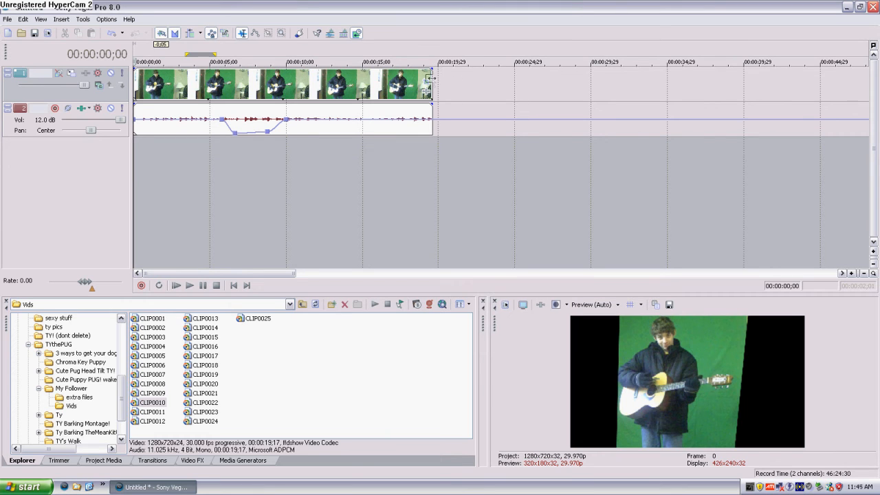
Trim the end of CLIP0010 to about 00:00:04;26, and undo a trial deletion of the trimmed clip.
left_click_drag(208, 107, 205, 112)
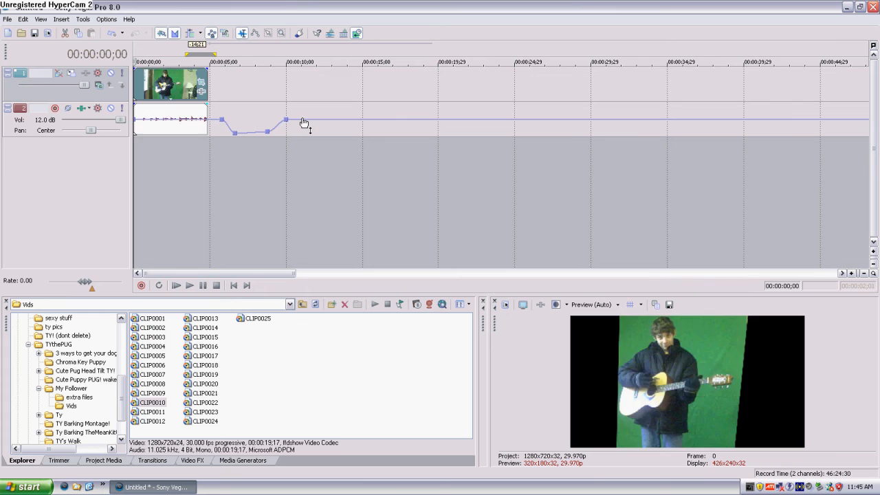
key("Delete")
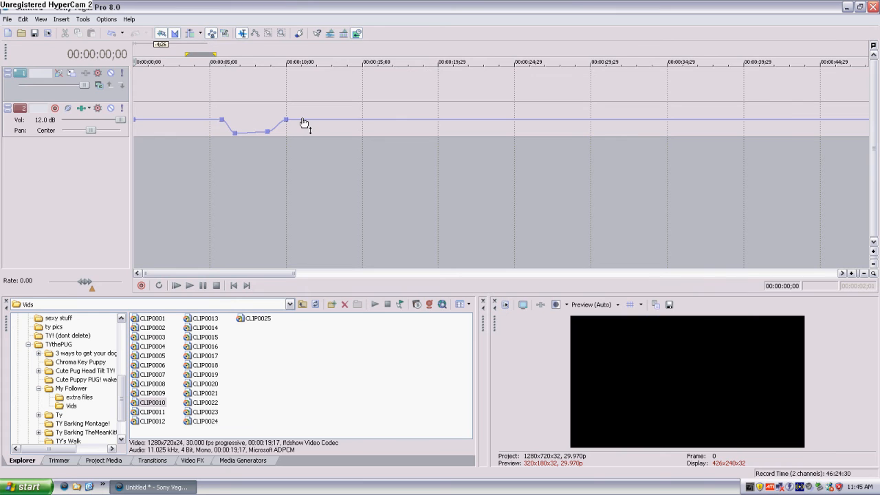
key("ctrl+z")
right_click(225, 124)
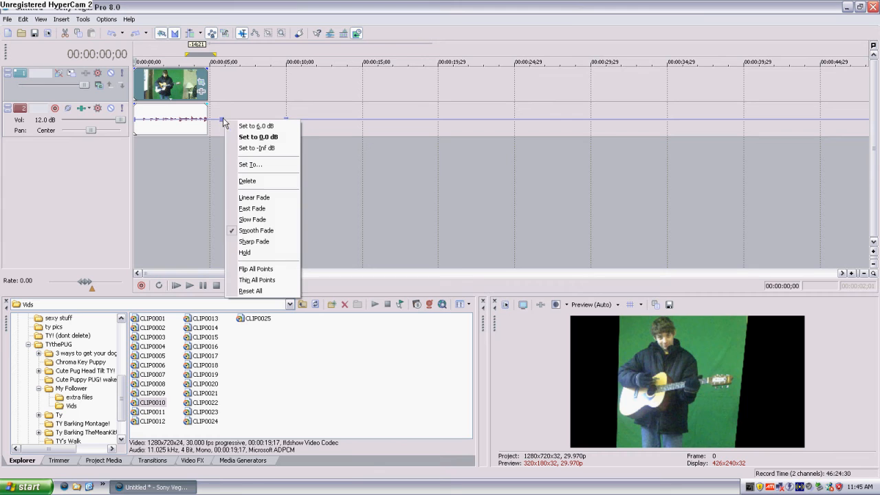
left_click(174, 169)
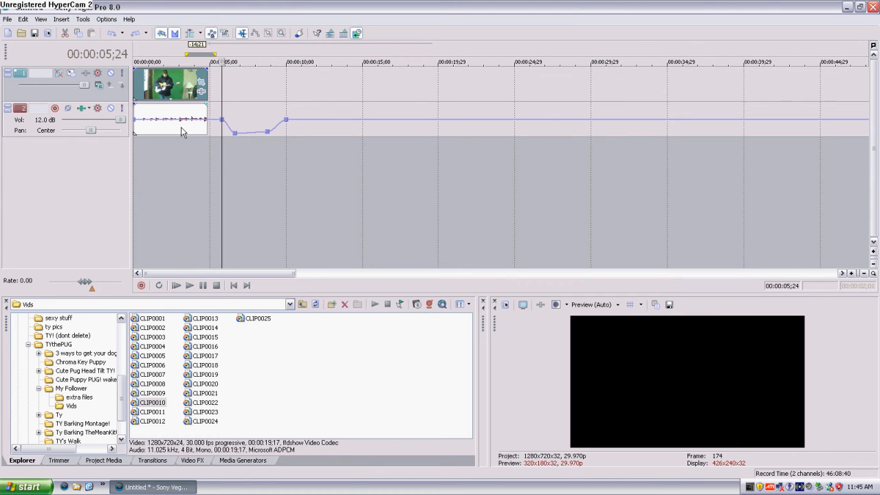
Set the time selection to the full length of the trimmed CLIP0010, from 00:00:00;00 to 00:00:04;26.
double_click(186, 121)
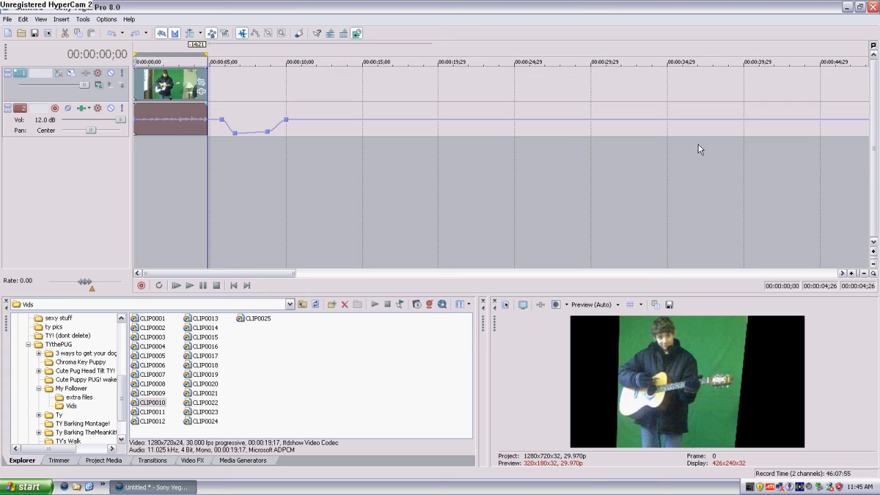
left_click(180, 192)
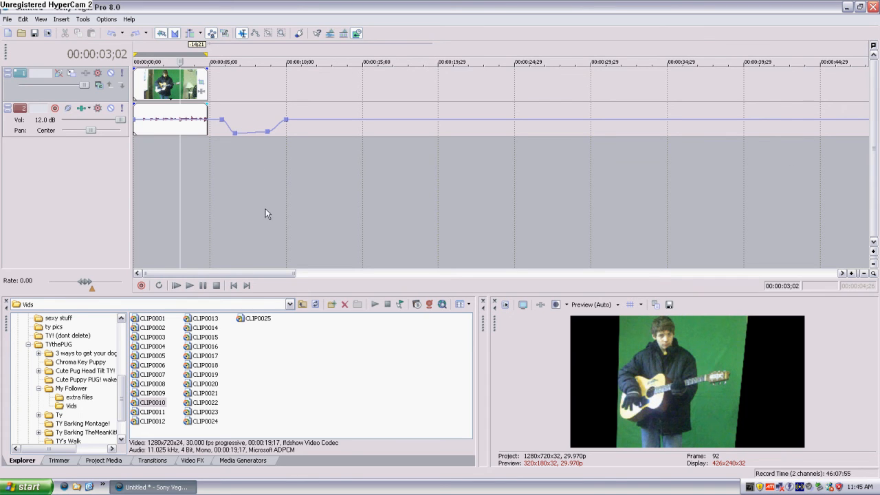
double_click(157, 205)
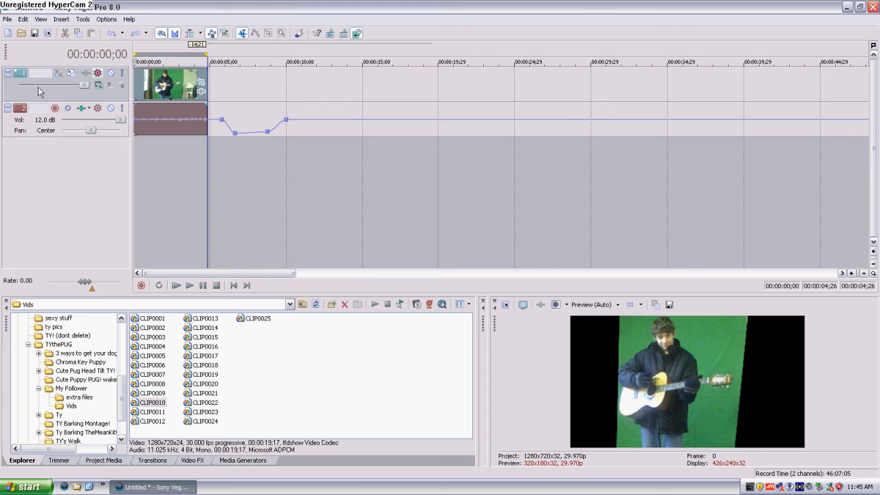
Open the Save As options for the Vegas project file and close them without saving.
left_click(8, 20)
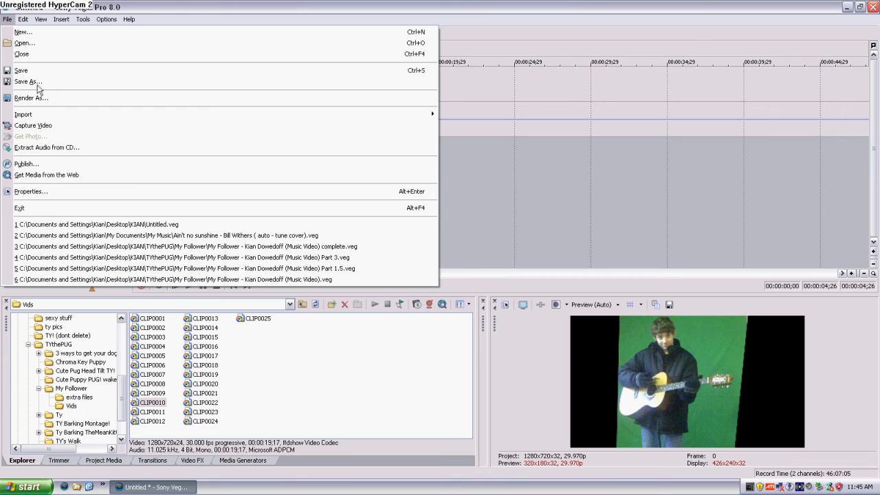
left_click(64, 81)
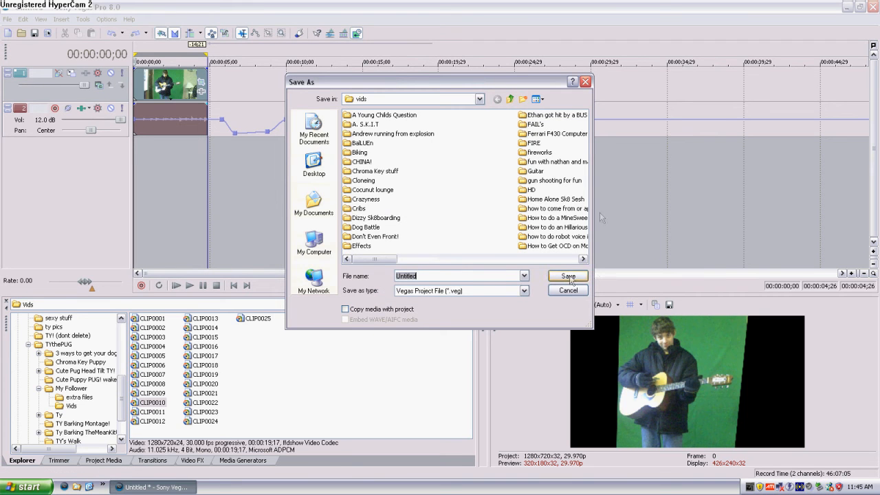
left_click(586, 82)
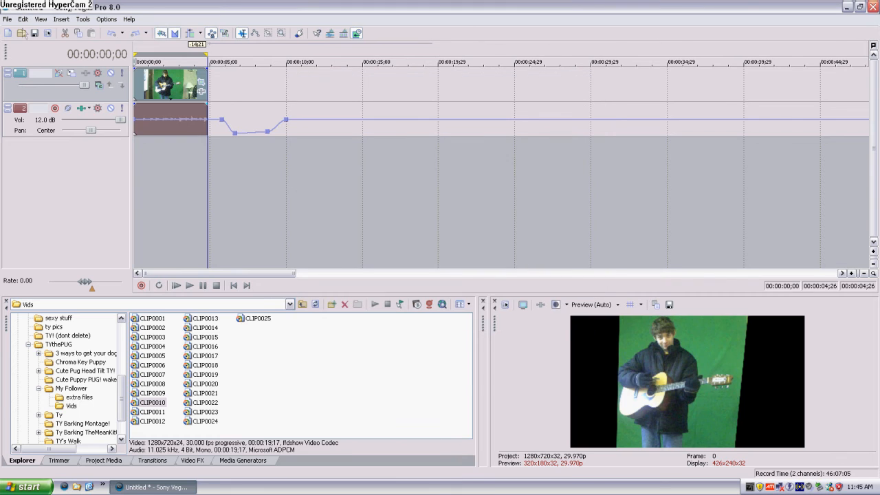
Set up a render of the project as Windows Media Video V9 (*.wmv) with the Default Template, reviewing the available output formats.
left_click(7, 19)
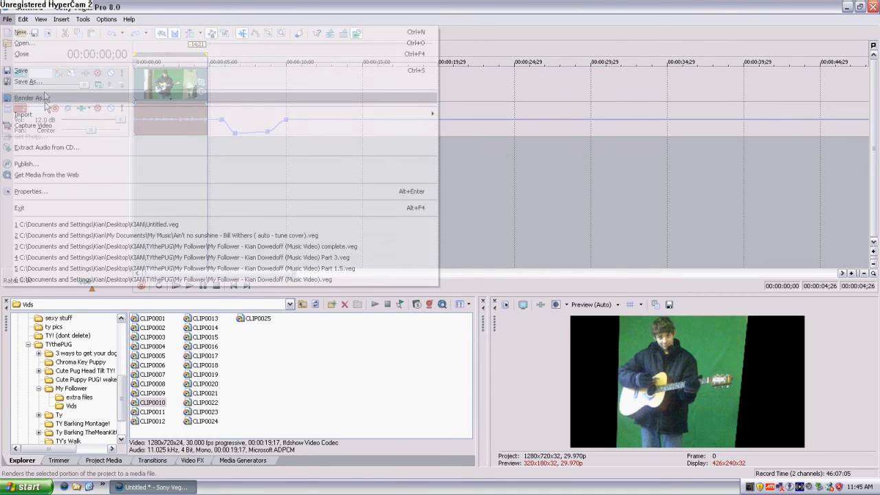
left_click(43, 104)
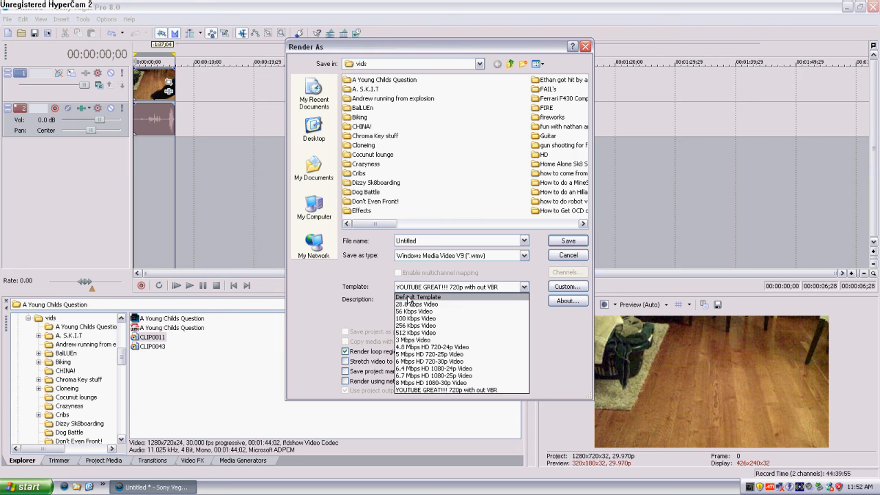
left_click(413, 298)
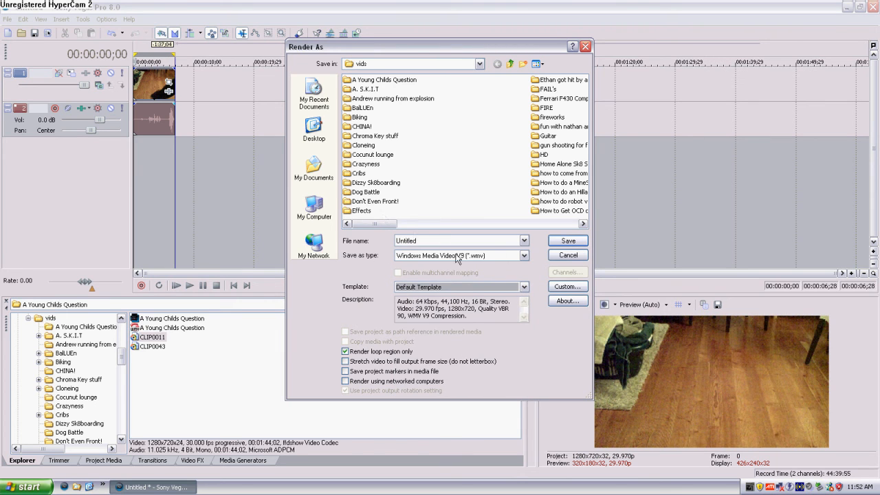
left_click(523, 256)
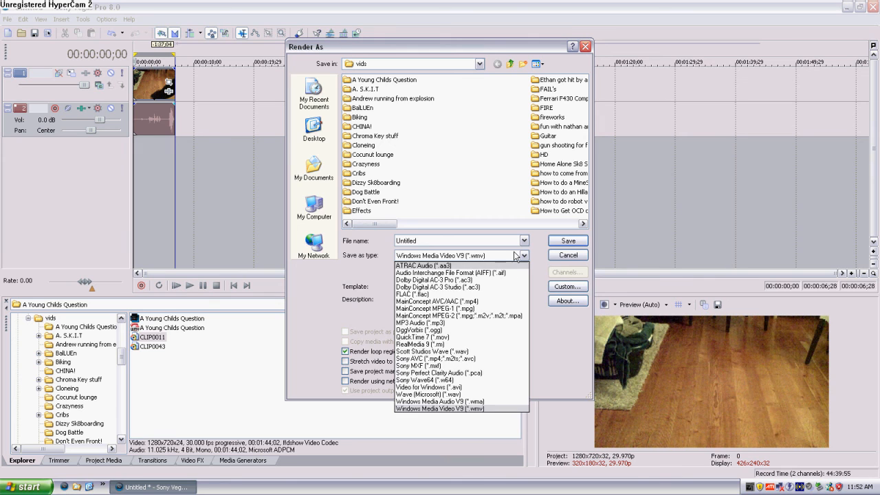
left_click(519, 256)
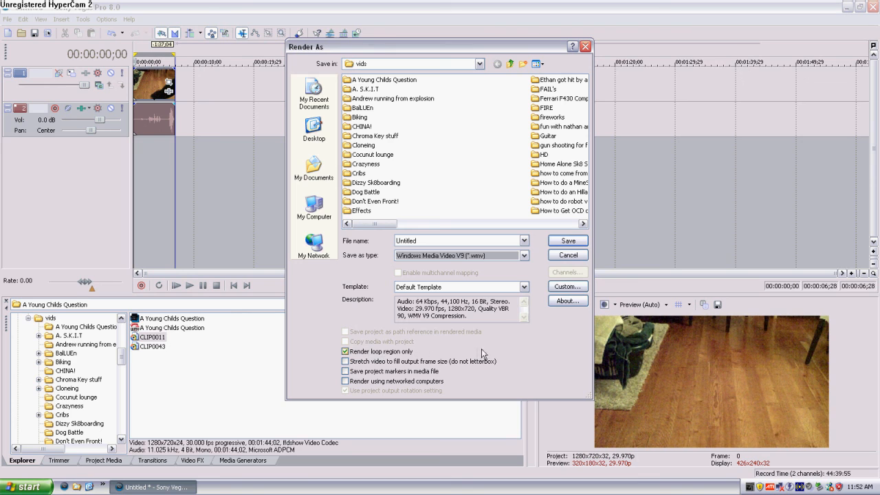
Enable saving project markers in the media file and set the render template to "YOUTUBE GREAT!!! 720p with out VBR".
left_click(350, 371)
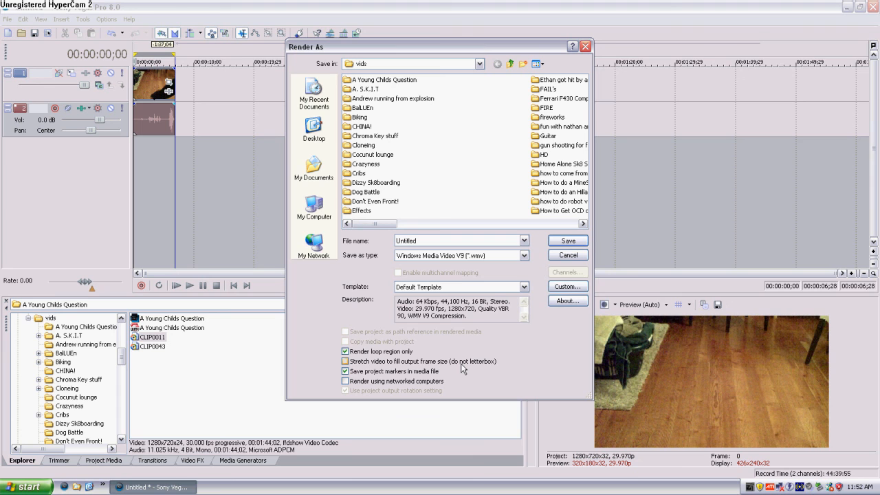
left_click(494, 288)
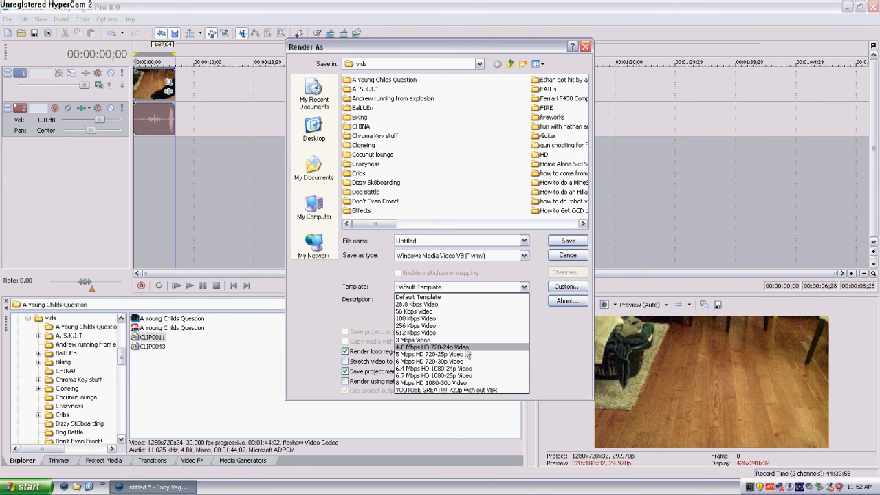
left_click(468, 355)
left_click(486, 287)
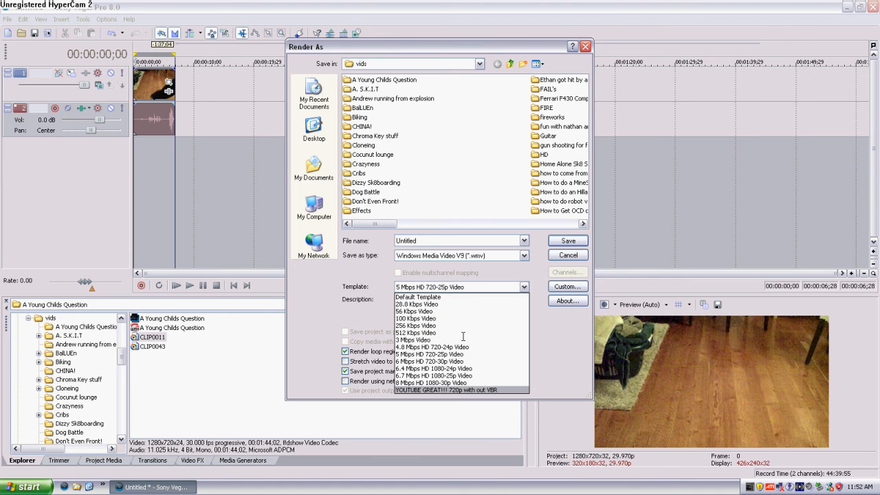
left_click(487, 292)
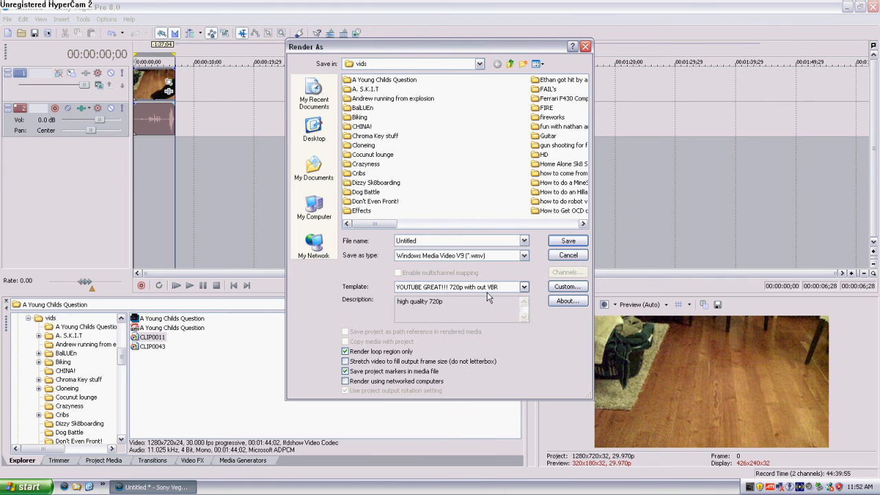